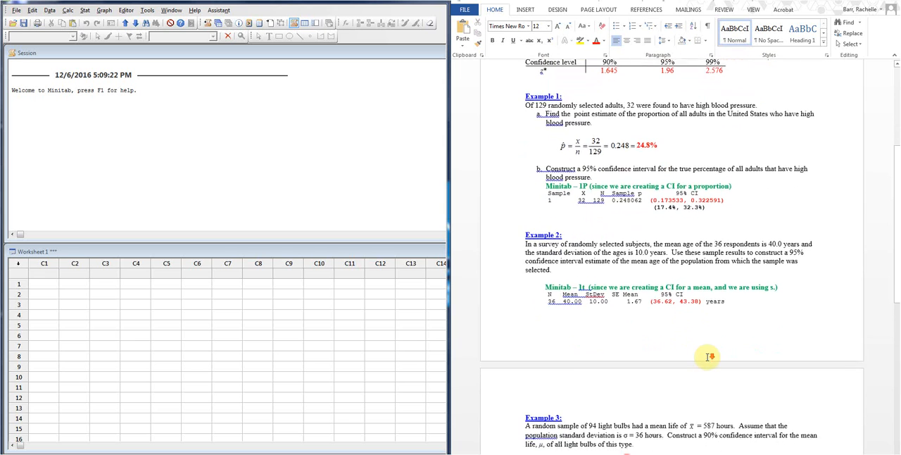
Start a 1 Proportion analysis for Example 1 and choose summarized data as its input
{"action": "scroll", "coordinate": [692, 344], "scroll_direction": "up", "scroll_amount": 3}
{"action": "scroll", "coordinate": [692, 346], "scroll_direction": "up", "scroll_amount": 1}
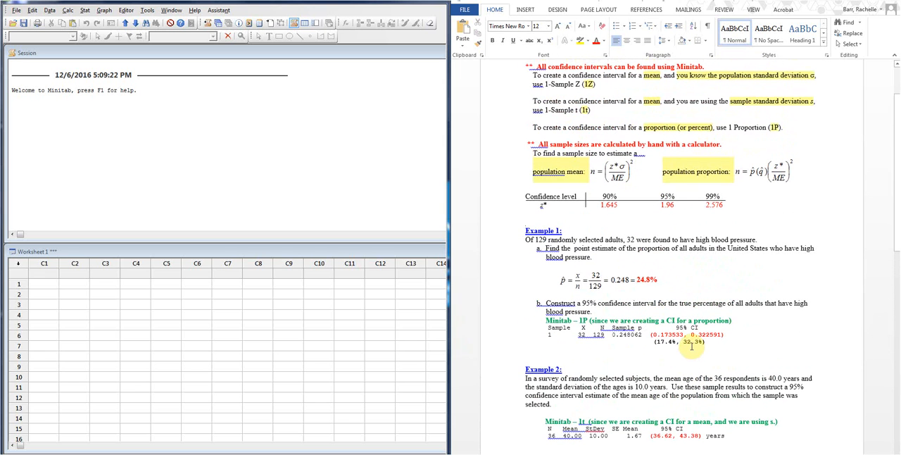
{"action": "scroll", "coordinate": [697, 343], "scroll_direction": "up", "scroll_amount": 2}
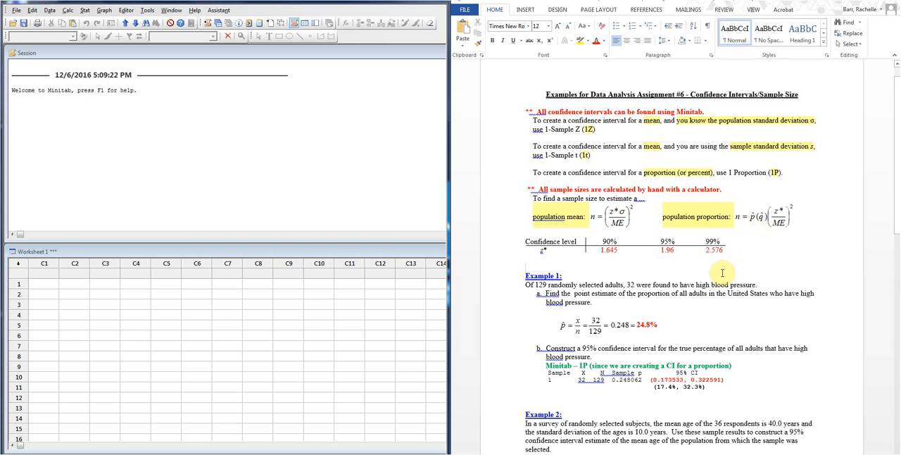
{"action": "scroll", "coordinate": [726, 273], "scroll_direction": "down", "scroll_amount": 1}
{"action": "scroll", "coordinate": [726, 273], "scroll_direction": "down", "scroll_amount": 6}
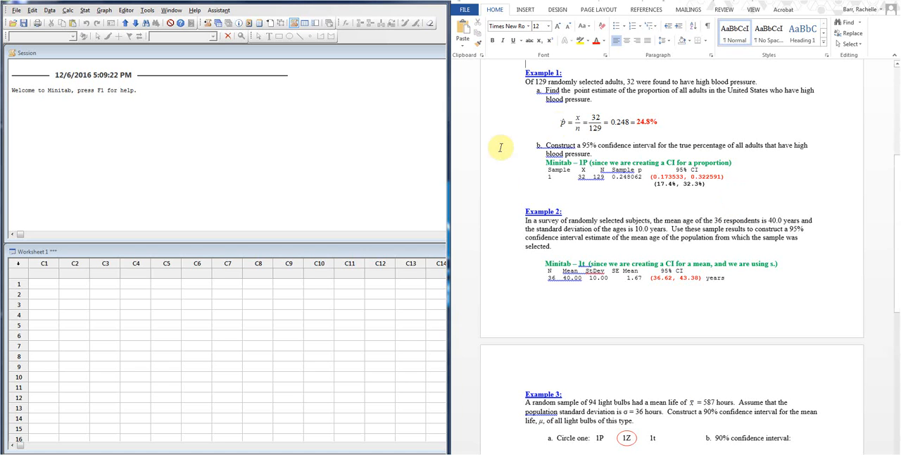
{"action": "left_click", "coordinate": [84, 11]}
{"action": "mouse_move", "coordinate": [106, 21]}
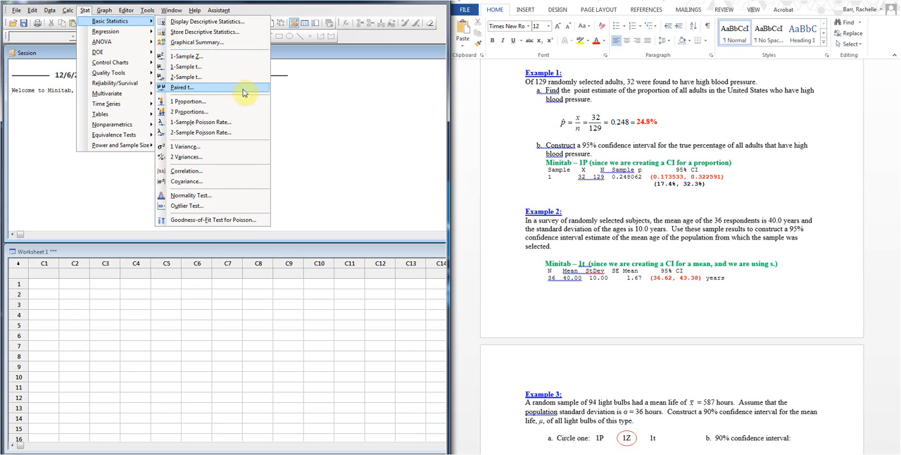
{"action": "left_click", "coordinate": [196, 104]}
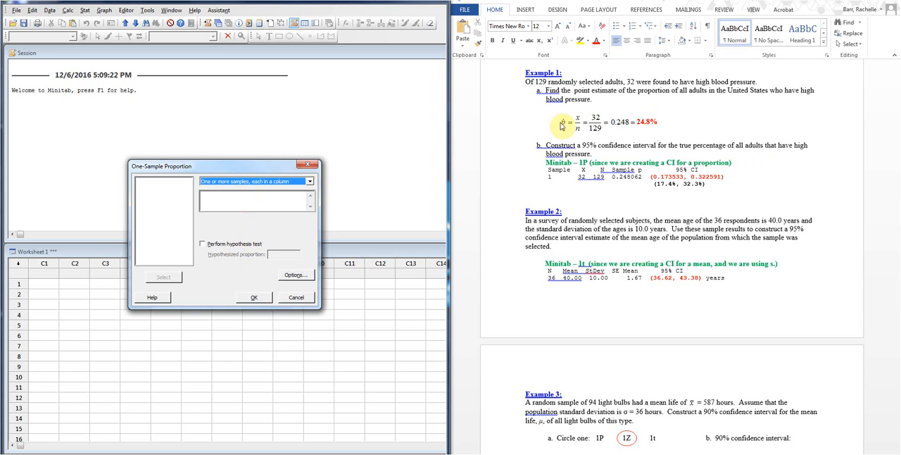
{"action": "left_click", "coordinate": [231, 185]}
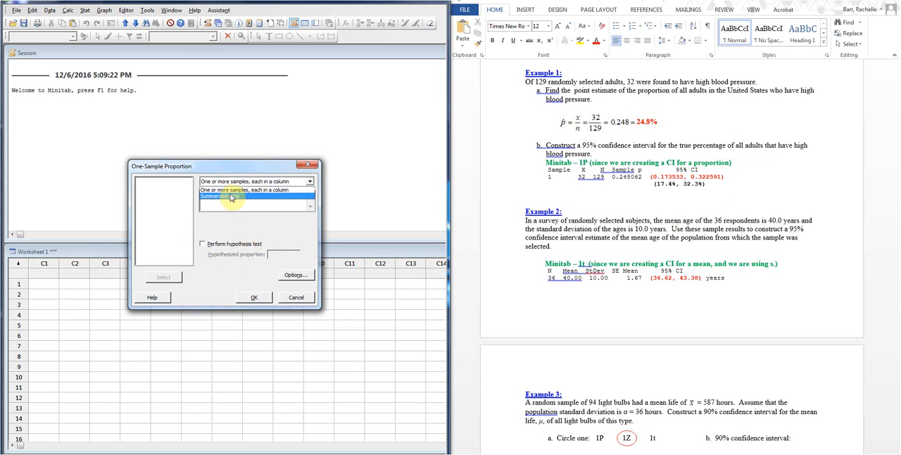
{"action": "left_click", "coordinate": [229, 196]}
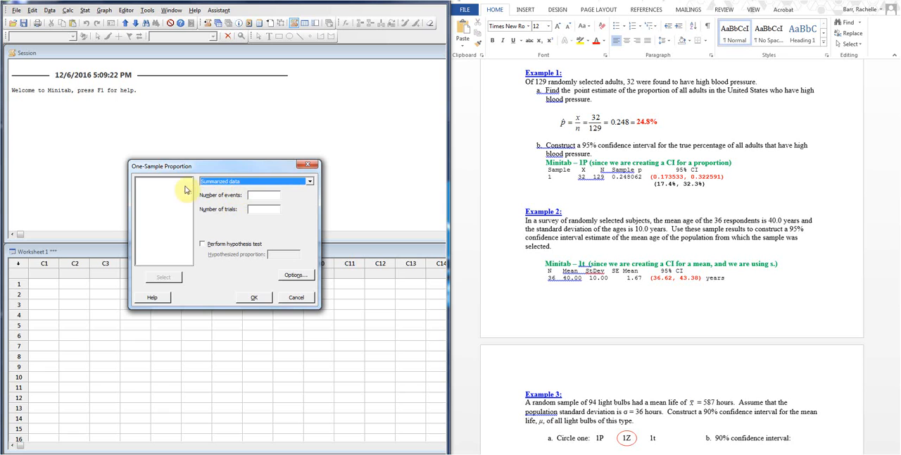
Enter 32 as the number of events and 129 as the number of trials for the one-sample proportion
{"action": "left_click", "coordinate": [265, 196]}
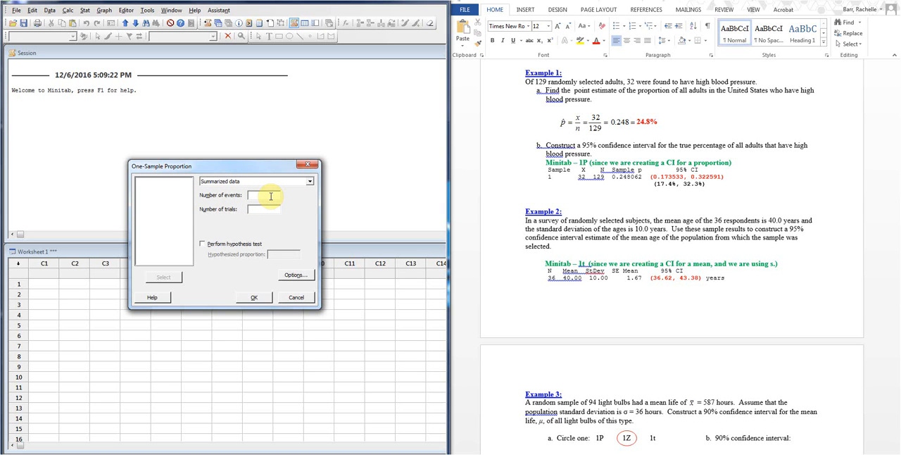
{"action": "type", "text": "32"}
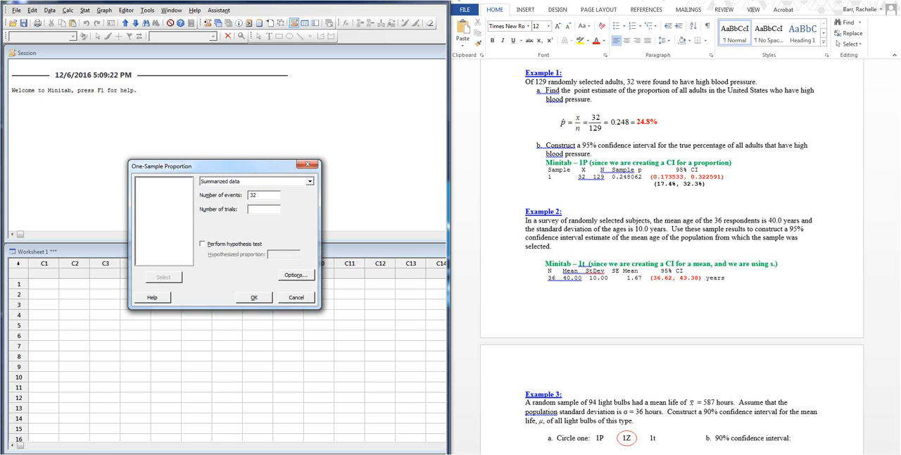
{"action": "left_click", "coordinate": [274, 209]}
{"action": "type", "text": "129"}
Compute the 95% proportion interval with the "Proportion ≠ hypothesized proportion" alternative and the Normal approximation method
{"action": "left_click_drag", "start_coordinate": [258, 168], "coordinate": [156, 154]}
{"action": "left_click", "coordinate": [198, 262]}
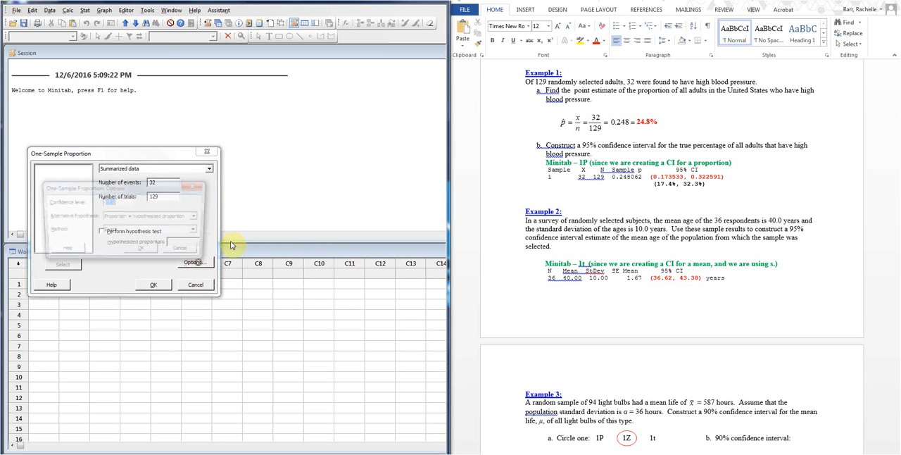
{"action": "left_click_drag", "start_coordinate": [150, 189], "coordinate": [331, 161]}
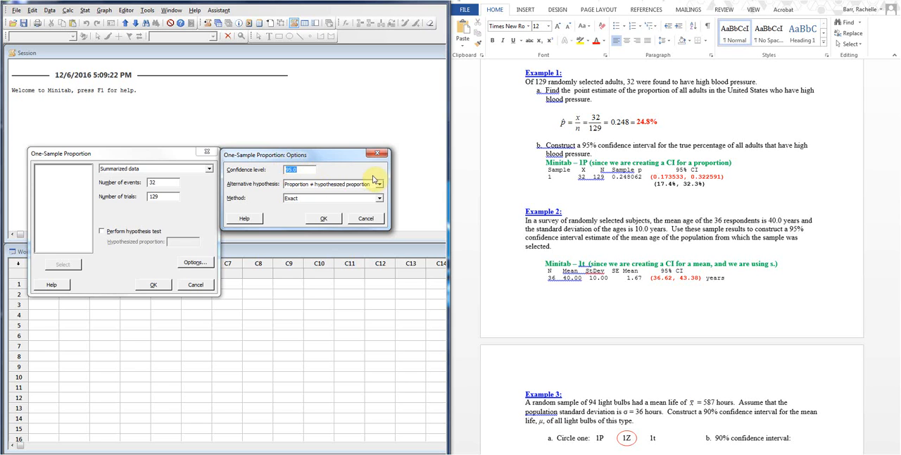
{"action": "left_click", "coordinate": [338, 184]}
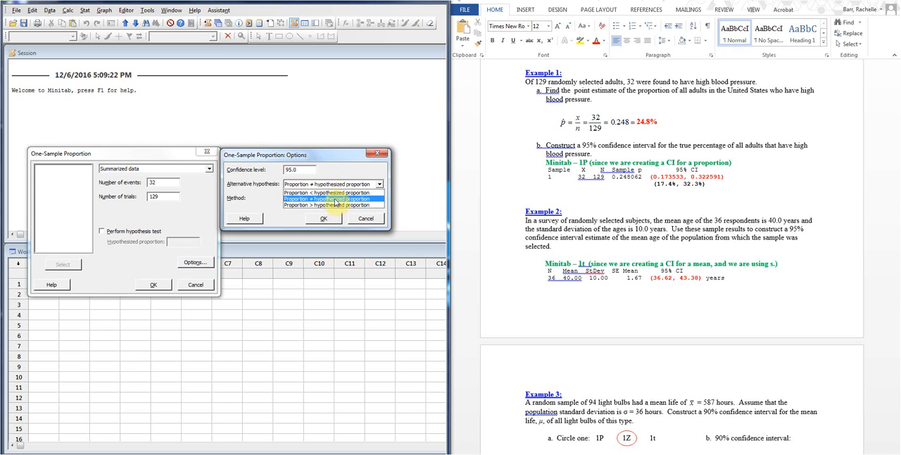
{"action": "left_click", "coordinate": [335, 199]}
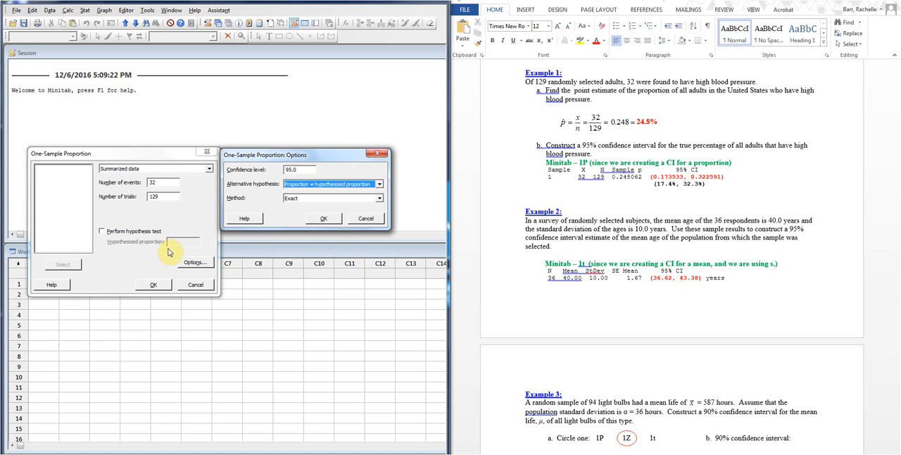
{"action": "left_click", "coordinate": [294, 200]}
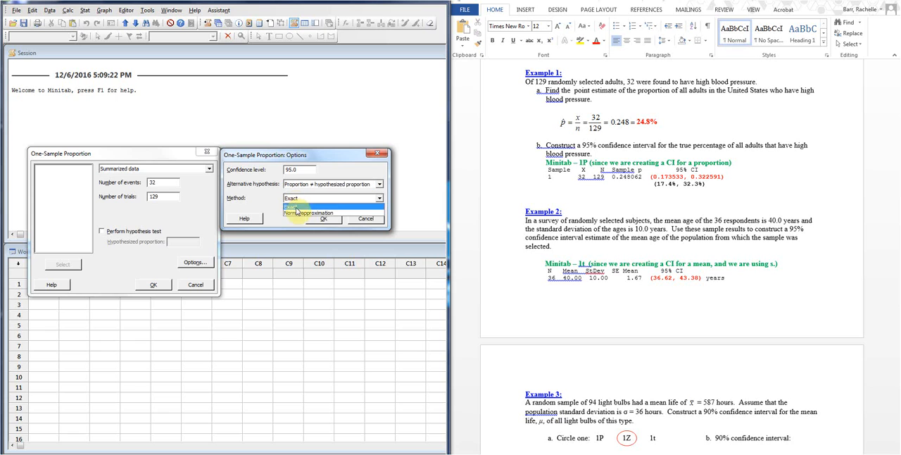
{"action": "left_click", "coordinate": [295, 213]}
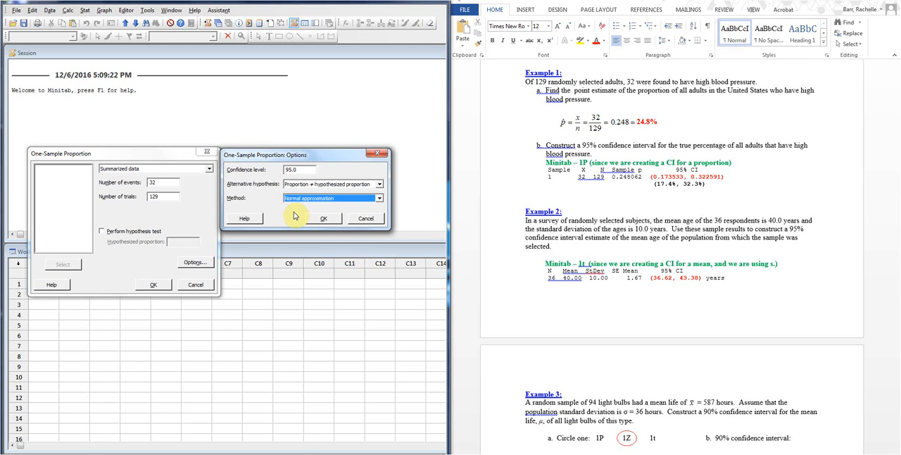
{"action": "left_click", "coordinate": [330, 220]}
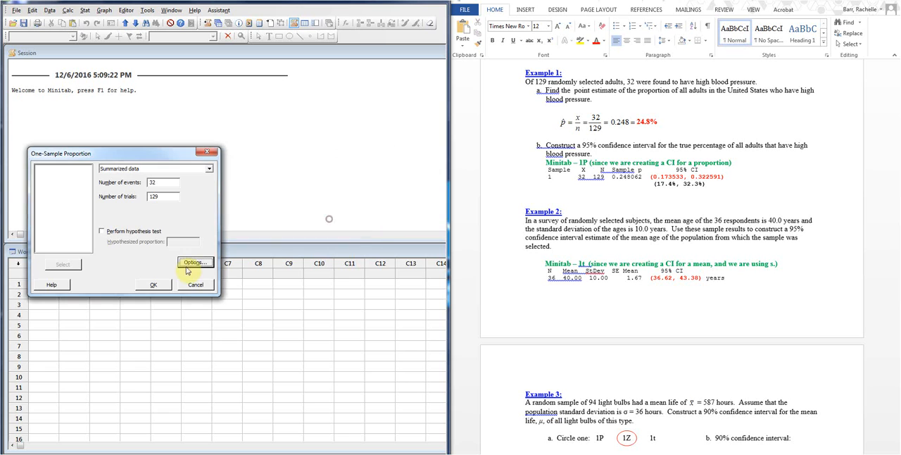
{"action": "left_click", "coordinate": [153, 285]}
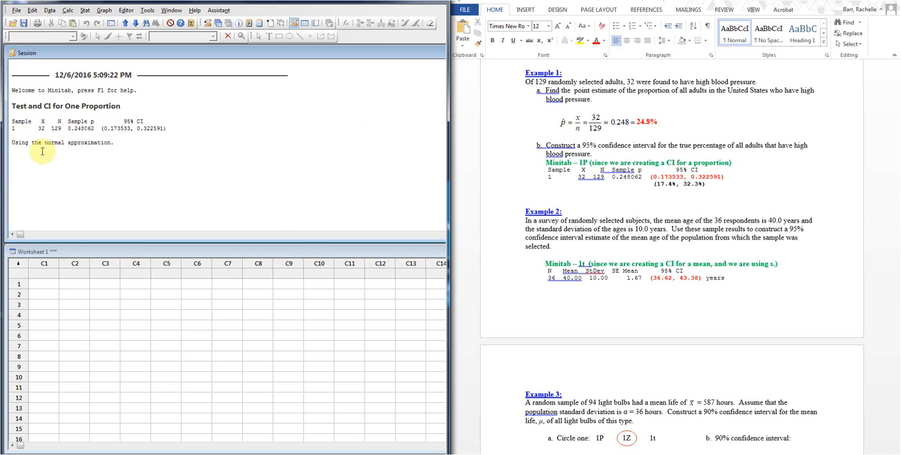
Start a 1-Sample t analysis for Example 2 and choose summarized data as its input
{"action": "left_click", "coordinate": [576, 242]}
{"action": "scroll", "coordinate": [576, 242], "scroll_direction": "down", "scroll_amount": 3}
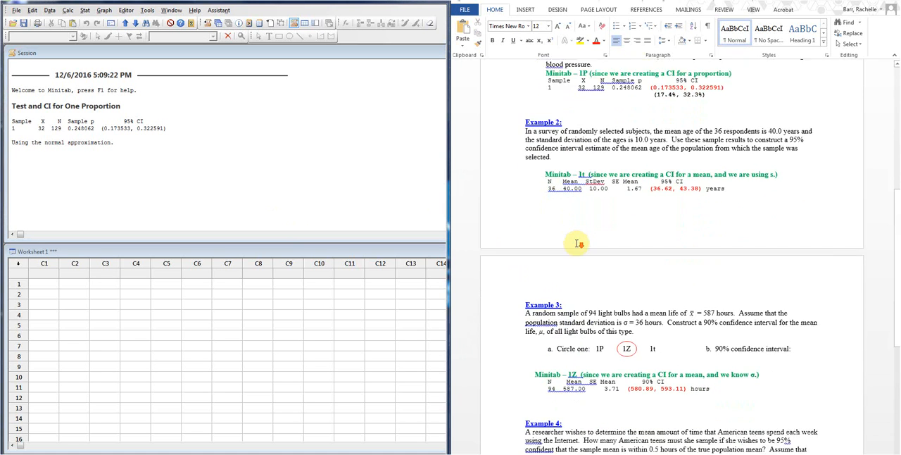
{"action": "scroll", "coordinate": [577, 243], "scroll_direction": "down", "scroll_amount": 1}
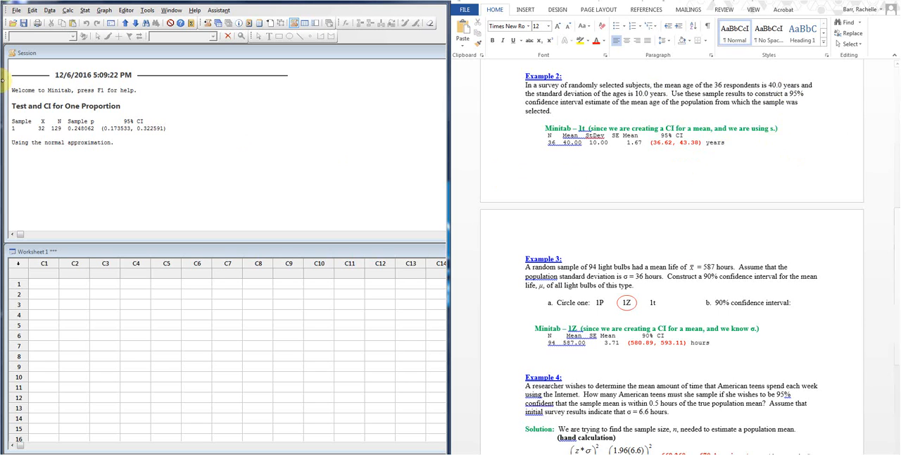
{"action": "left_click", "coordinate": [84, 10]}
{"action": "mouse_move", "coordinate": [149, 21]}
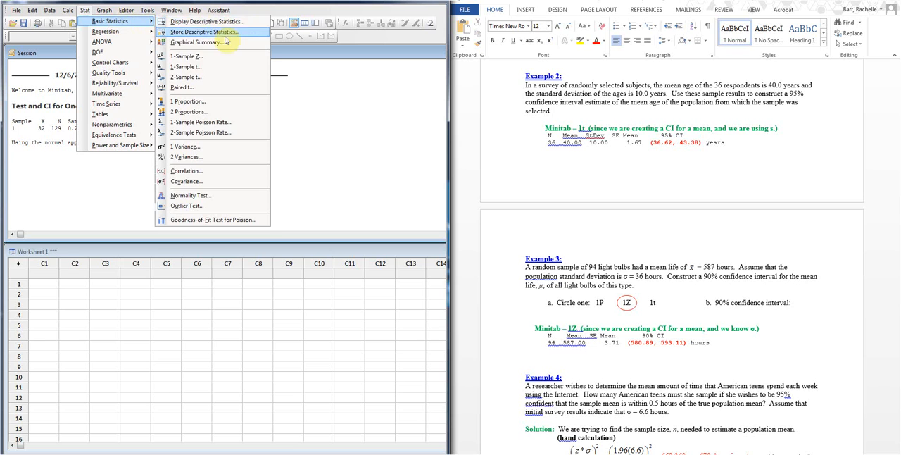
{"action": "left_click", "coordinate": [221, 70]}
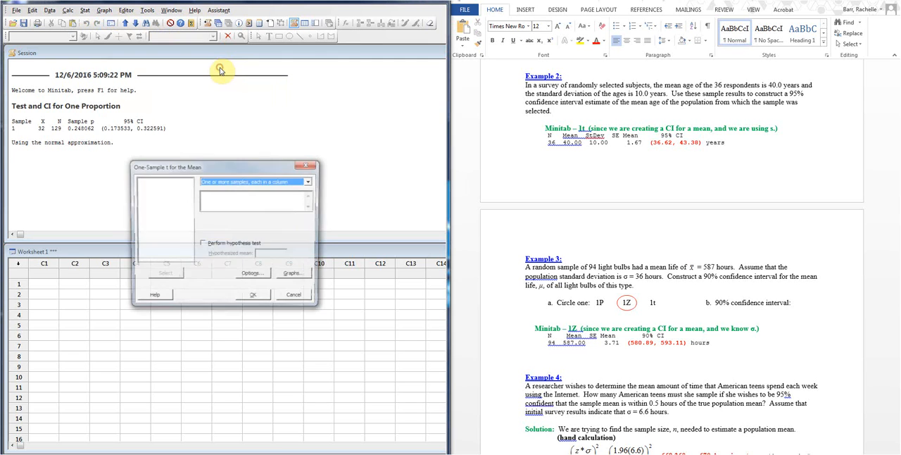
{"action": "left_click_drag", "start_coordinate": [257, 168], "coordinate": [166, 95]}
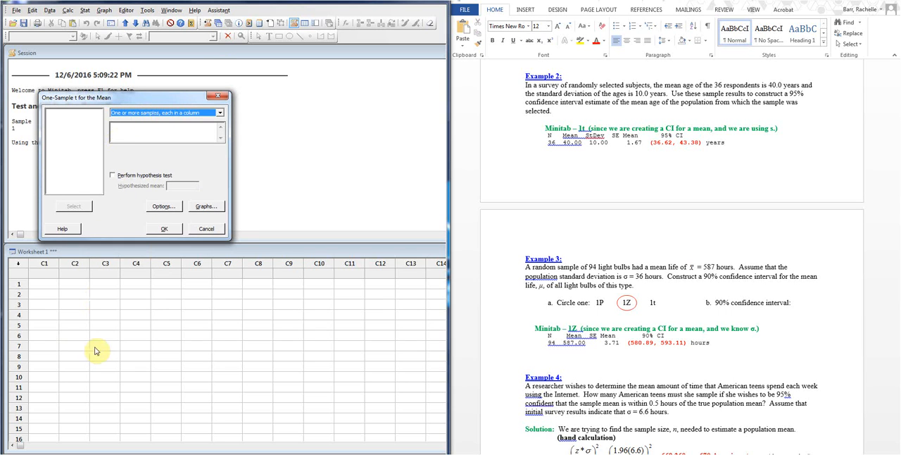
{"action": "left_click", "coordinate": [210, 113]}
{"action": "left_click", "coordinate": [187, 128]}
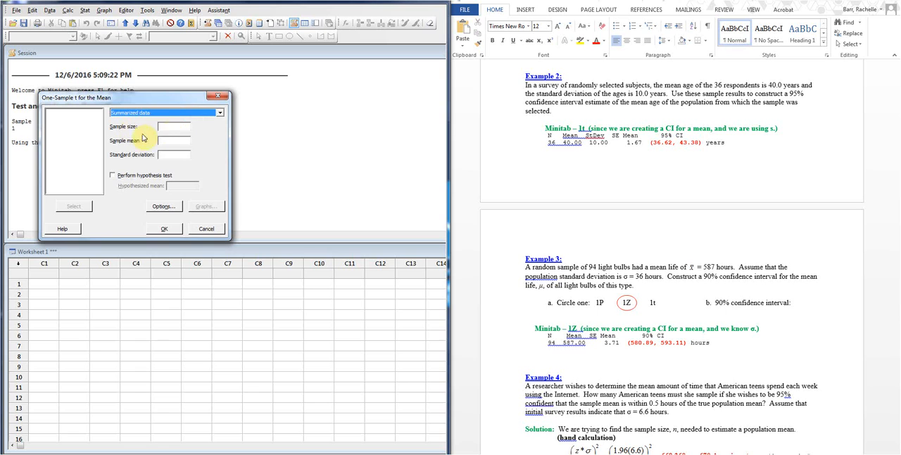
Enter a sample size of 36, a sample mean of 40.0 and a standard deviation of 10.0 for the one-sample t
{"action": "left_click", "coordinate": [169, 128]}
{"action": "type", "text": "36"}
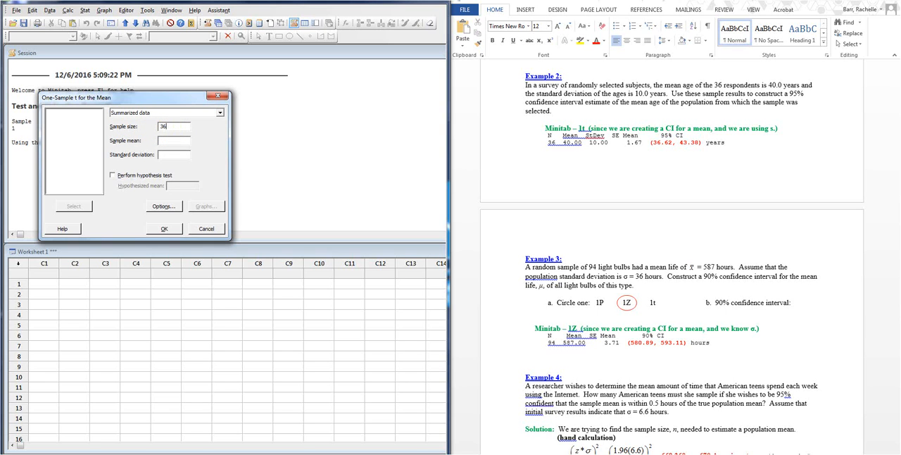
{"action": "left_click", "coordinate": [185, 141]}
{"action": "type", "text": "40.0"}
{"action": "left_click", "coordinate": [177, 154]}
{"action": "type", "text": "10."}
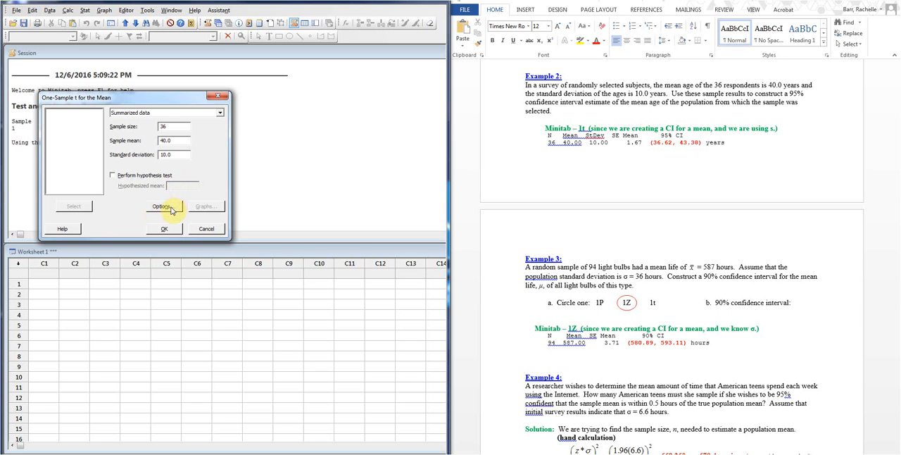
Compute the one-sample t interval, keeping the 95.0 confidence level and the "Mean ≠ hypothesized mean" alternative
{"action": "left_click", "coordinate": [165, 209]}
{"action": "left_click_drag", "start_coordinate": [204, 139], "coordinate": [293, 104]}
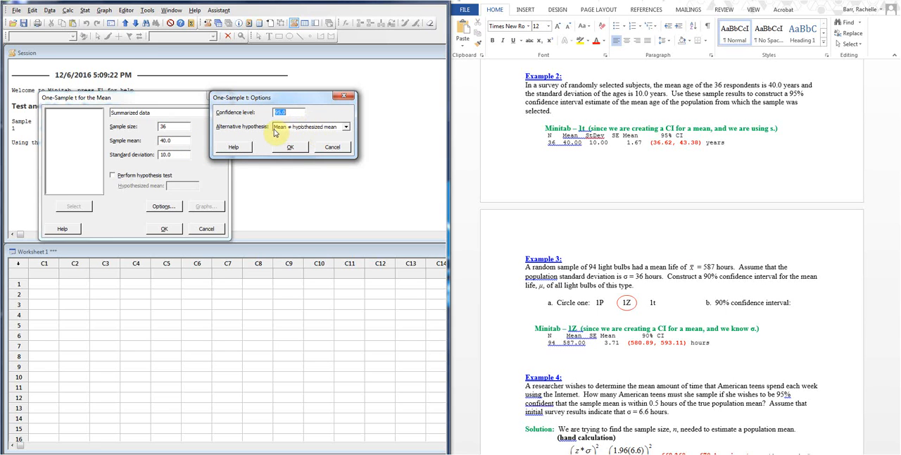
{"action": "left_click", "coordinate": [288, 148]}
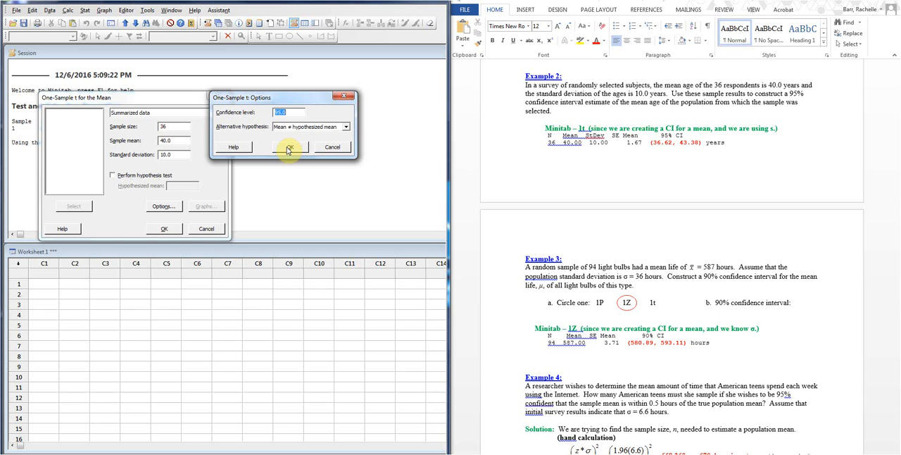
{"action": "left_click", "coordinate": [288, 148]}
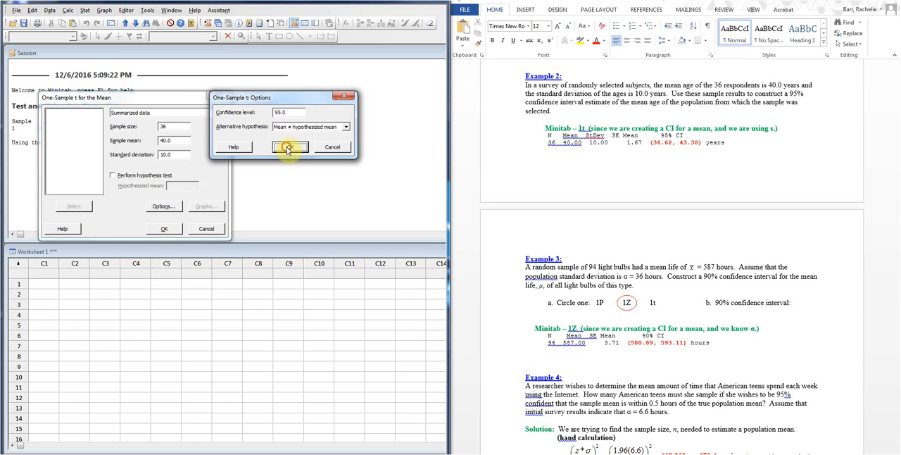
{"action": "left_click", "coordinate": [176, 230]}
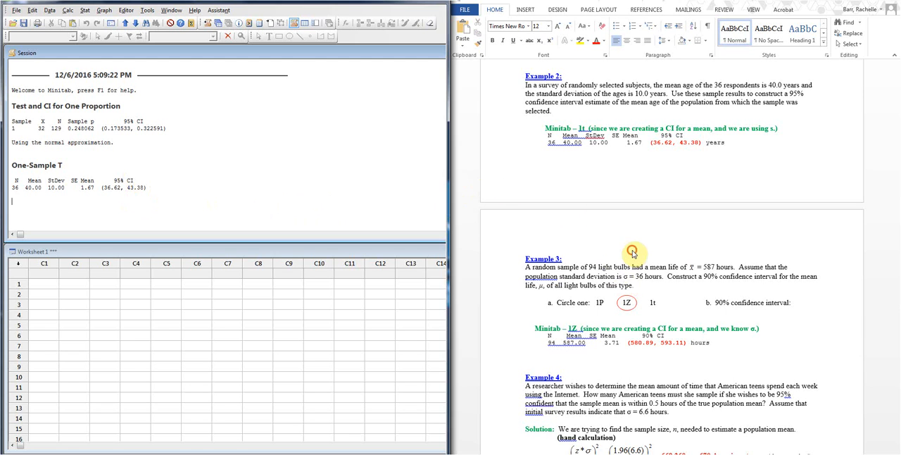
Start a 1-Sample Z analysis for Example 3 and choose summarized data as its input
{"action": "scroll", "coordinate": [484, 188], "scroll_direction": "down", "scroll_amount": 3}
{"action": "scroll", "coordinate": [484, 188], "scroll_direction": "down", "scroll_amount": 2}
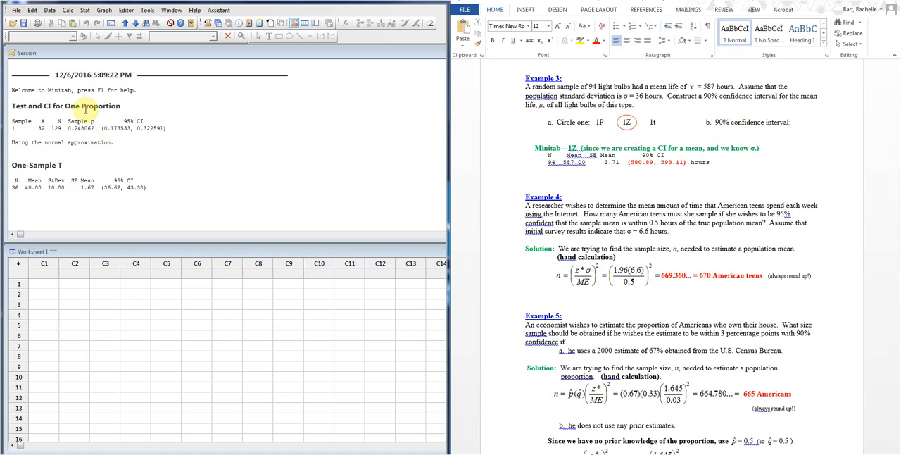
{"action": "left_click", "coordinate": [82, 11]}
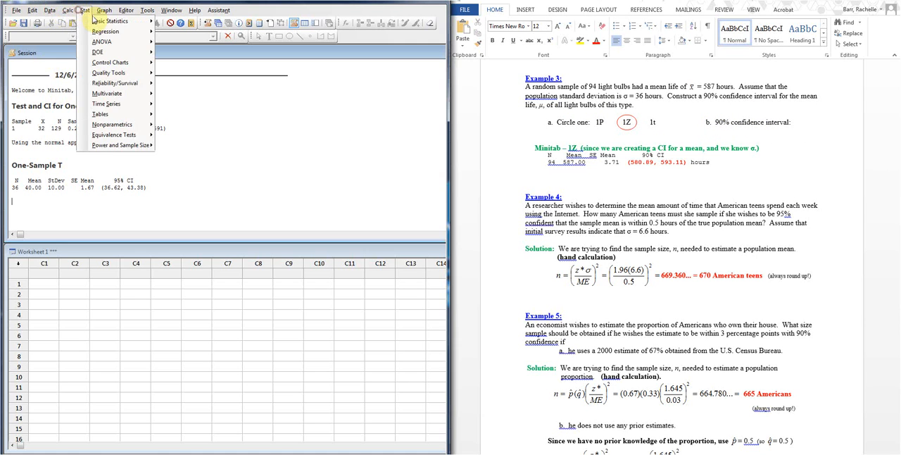
{"action": "mouse_move", "coordinate": [117, 21]}
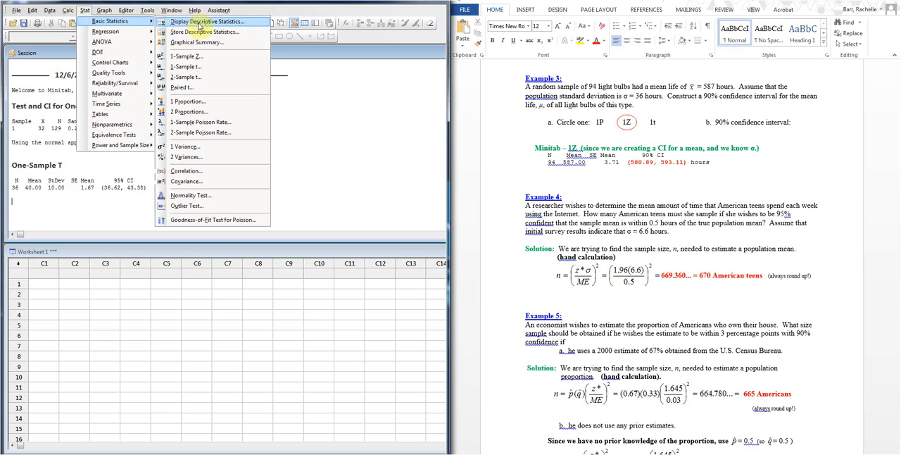
{"action": "left_click", "coordinate": [220, 57]}
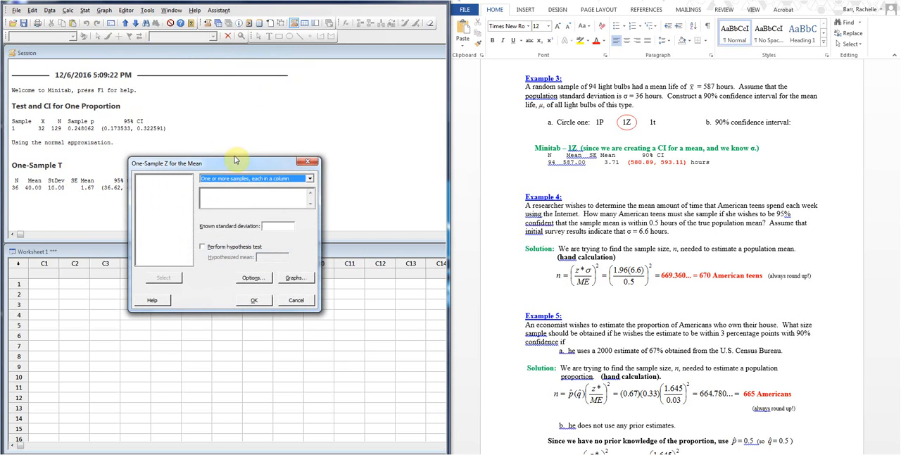
{"action": "left_click", "coordinate": [243, 179]}
{"action": "left_click", "coordinate": [239, 194]}
Enter a sample size of 94, a sample mean of 587 and a known standard deviation of 36 for the one-sample Z
{"action": "left_click", "coordinate": [254, 192]}
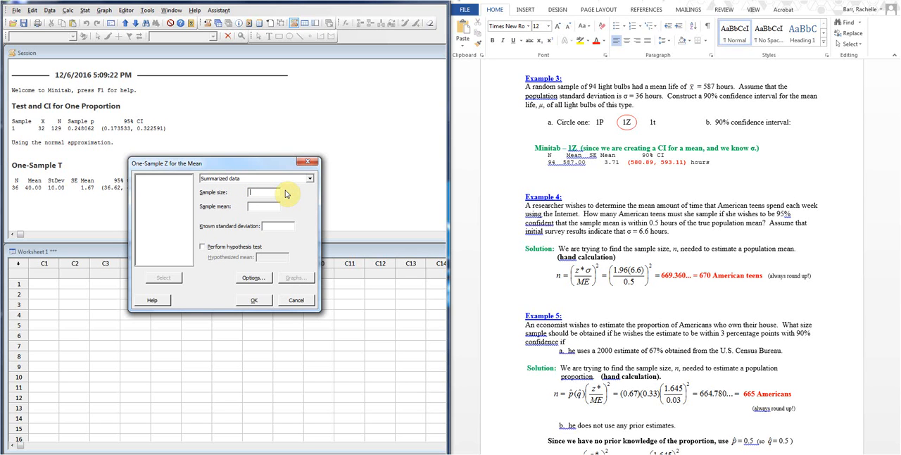
{"action": "type", "text": "94"}
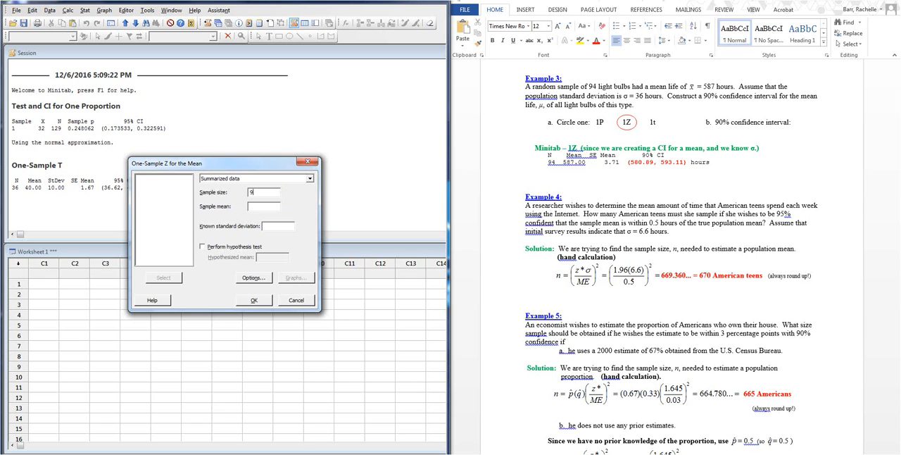
{"action": "left_click", "coordinate": [269, 208]}
{"action": "type", "text": "587"}
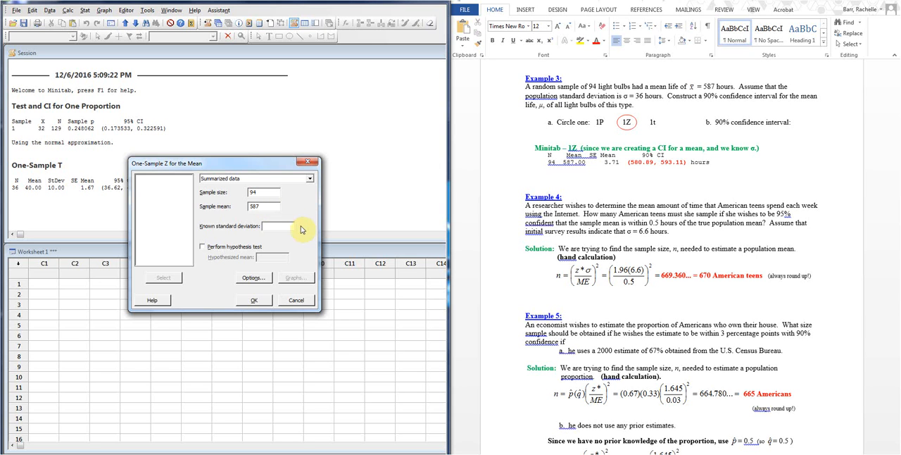
{"action": "left_click", "coordinate": [291, 225]}
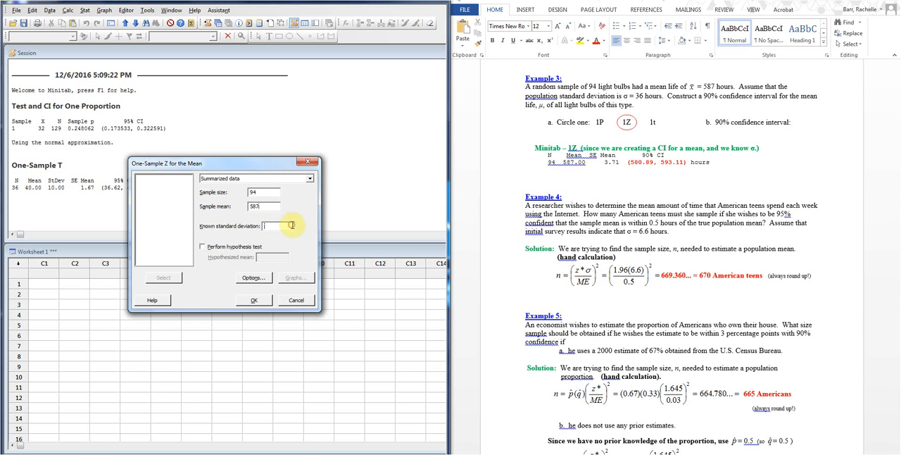
{"action": "type", "text": "36"}
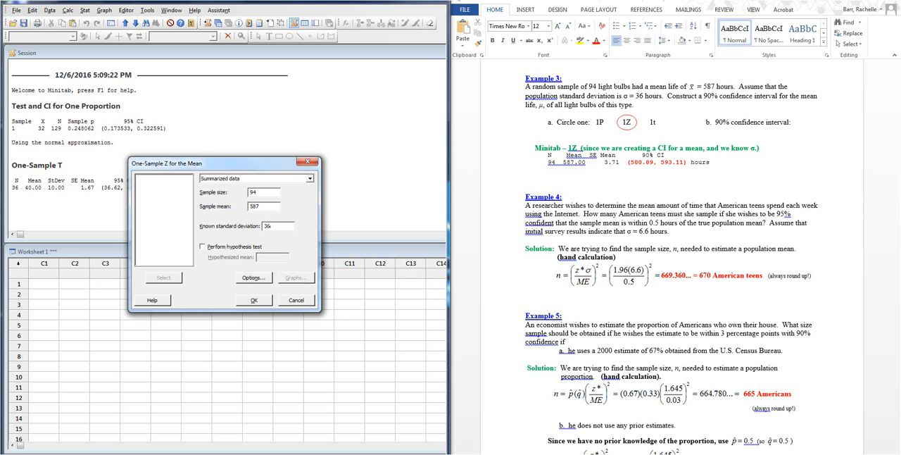
Set the confidence level to 90, keeping the "Mean ≠ hypothesized mean" alternative, and compute the one-sample Z interval
{"action": "left_click", "coordinate": [255, 279]}
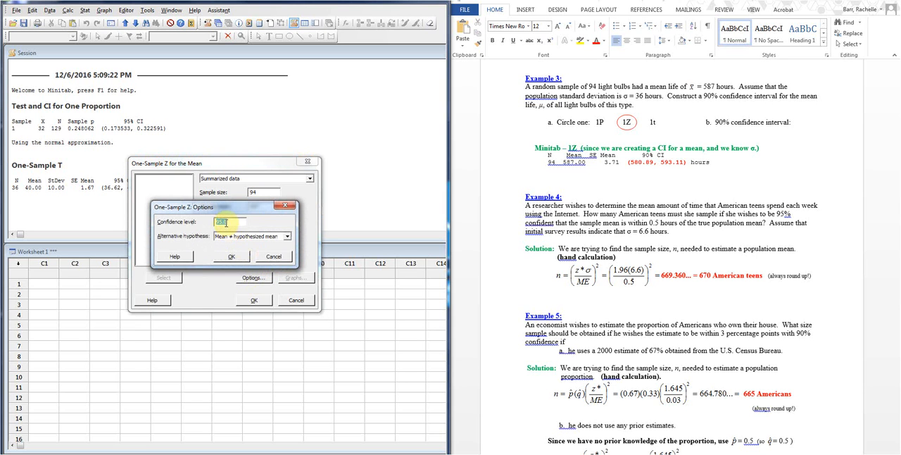
{"action": "type", "text": "90"}
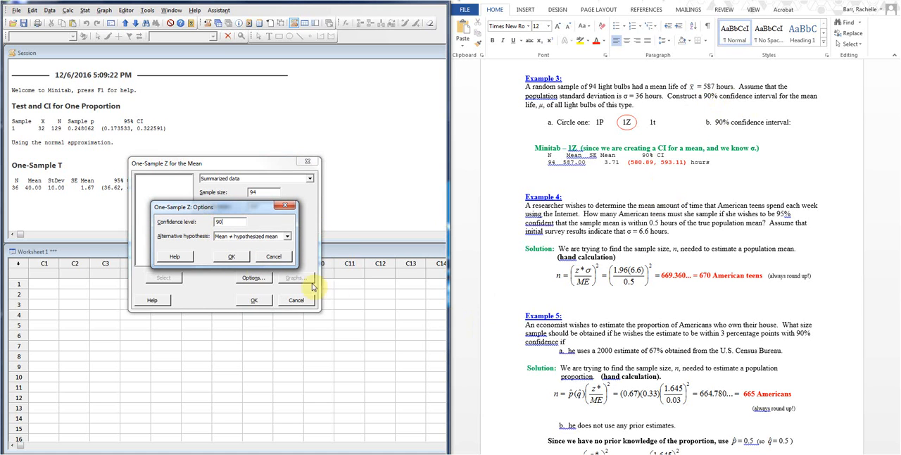
{"action": "left_click", "coordinate": [224, 258]}
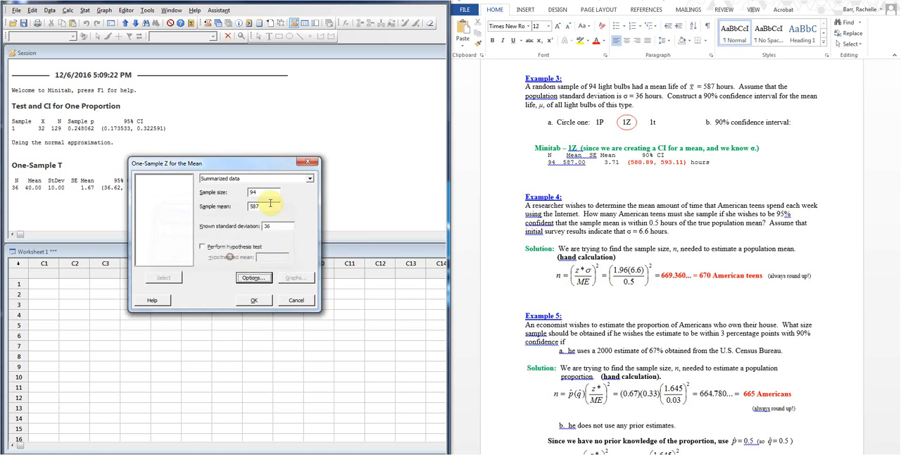
{"action": "left_click", "coordinate": [255, 300]}
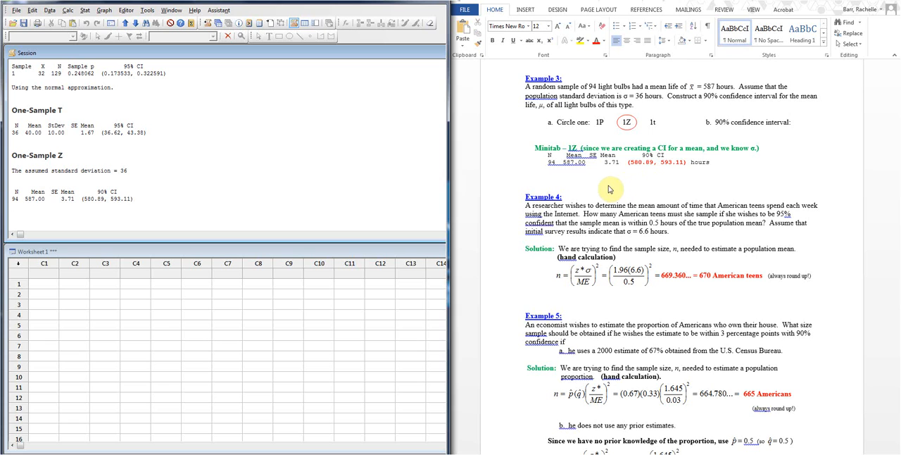
Minimize Minitab, launch the Wabbitemu TI-84 calculator emulator for Example 4 and clear its screen
{"action": "scroll", "coordinate": [609, 186], "scroll_direction": "down", "scroll_amount": 2}
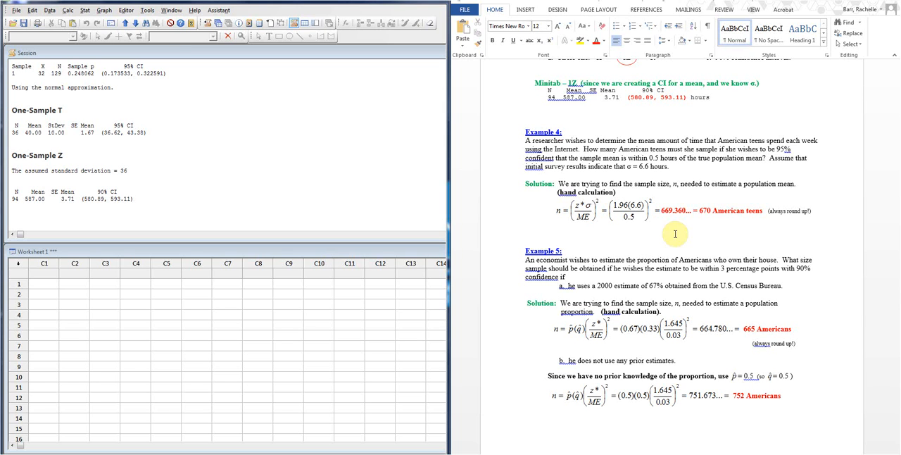
{"action": "left_click", "coordinate": [405, 5]}
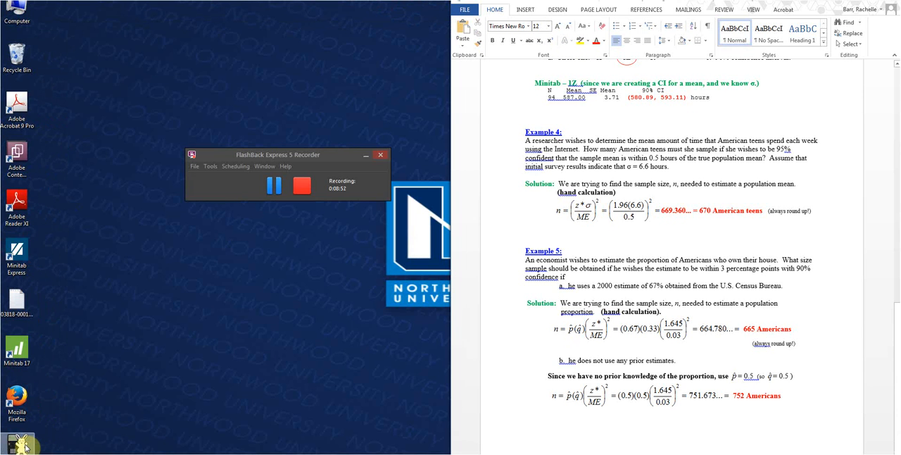
{"action": "double_click", "coordinate": [21, 446]}
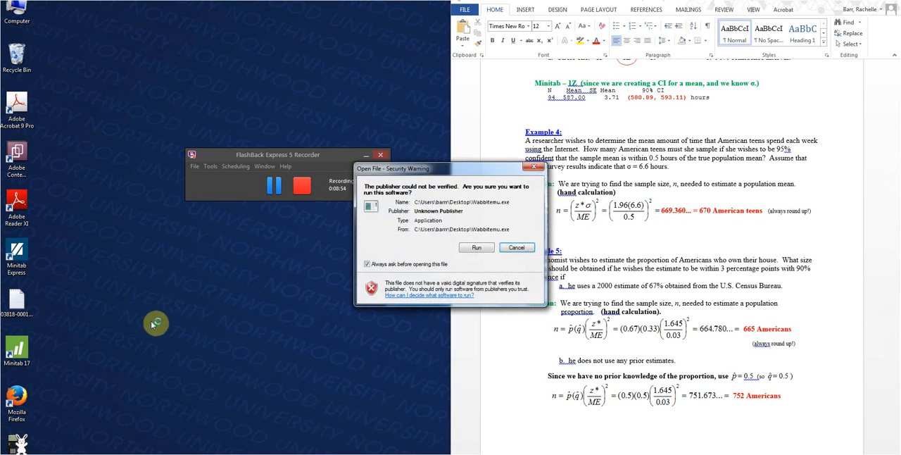
{"action": "left_click", "coordinate": [476, 249]}
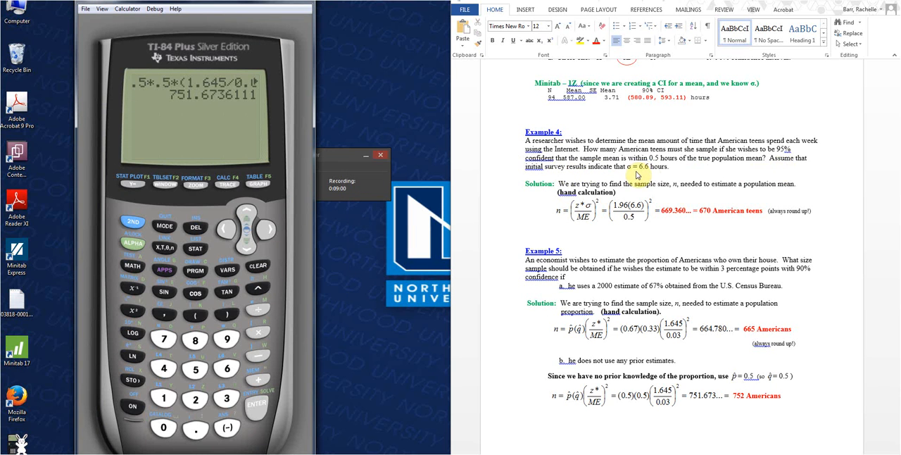
{"action": "left_click", "coordinate": [258, 268]}
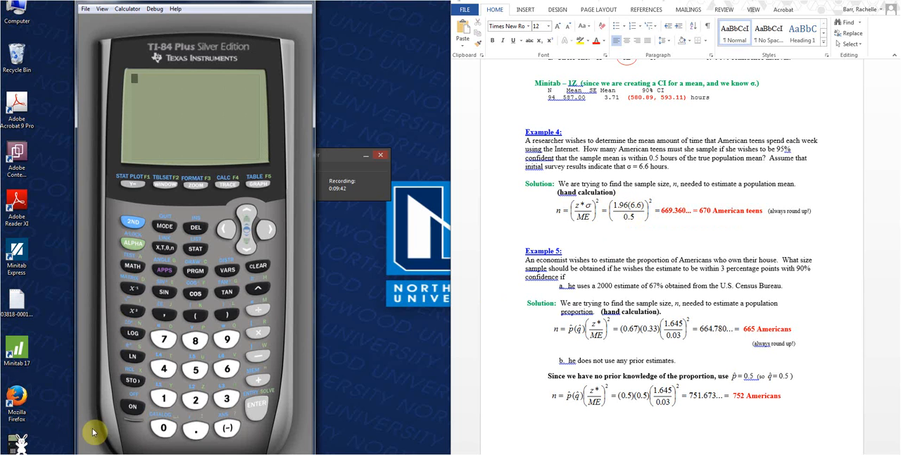
{"action": "left_click", "coordinate": [135, 407]}
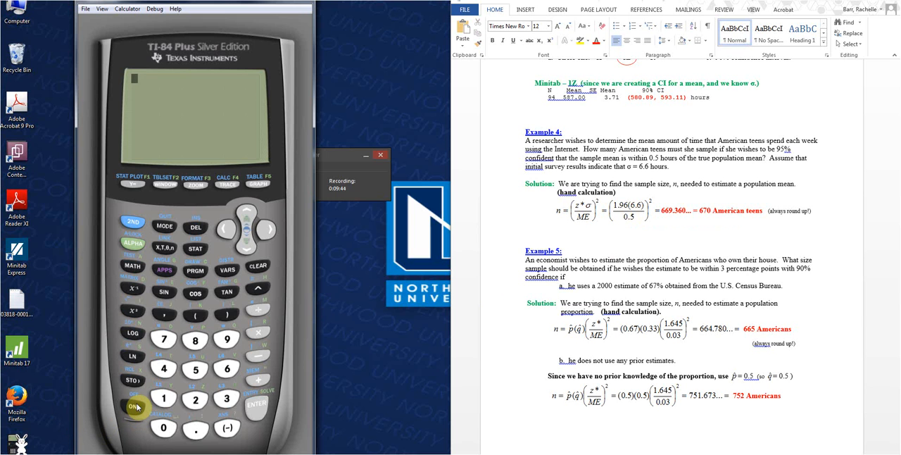
{"action": "type", "text": "9"}
{"action": "type", "text": "("}
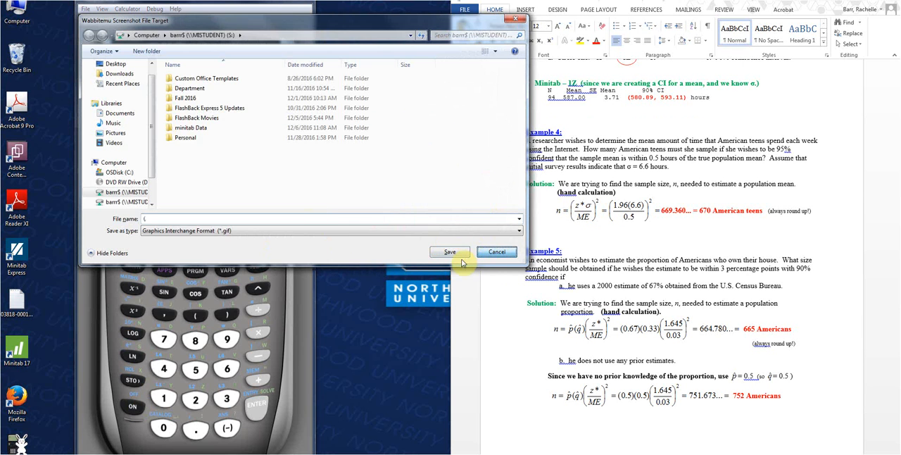
{"action": "left_click", "coordinate": [497, 252]}
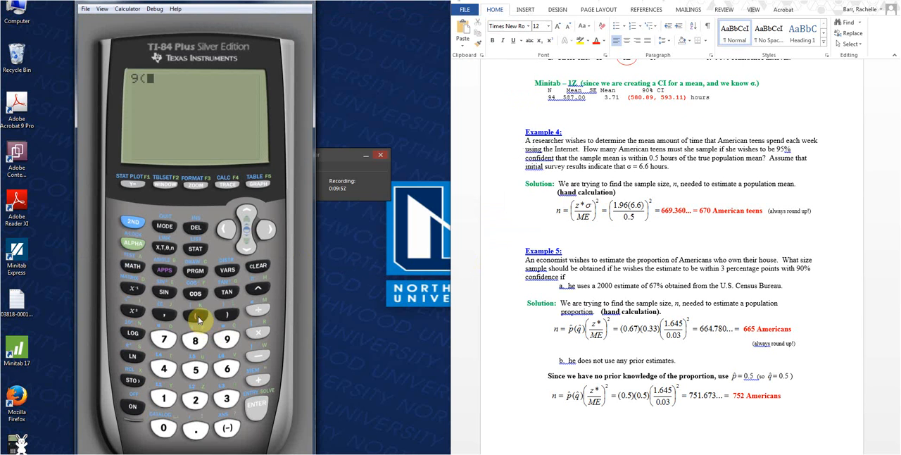
{"action": "left_click", "coordinate": [259, 267]}
Calculate the Example 4 sample size as (1.96*6.6/0.5)² on the calculator
{"action": "type", "text": "1.96"}
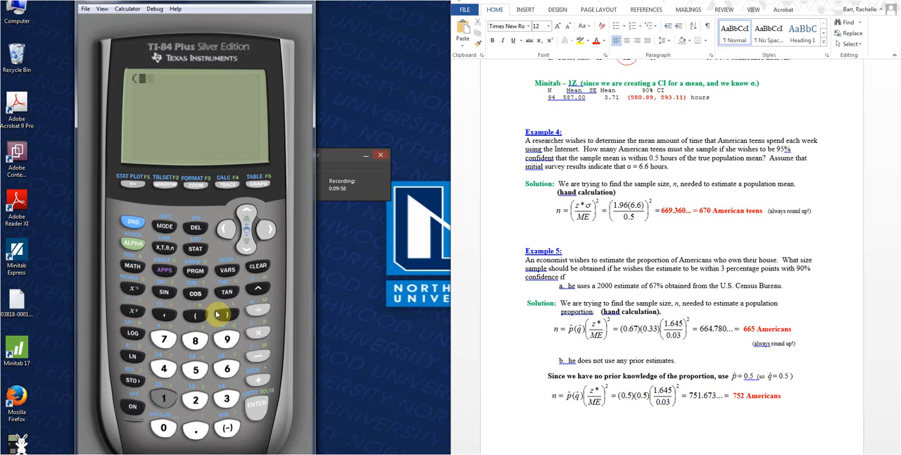
{"action": "type", "text": "*6"}
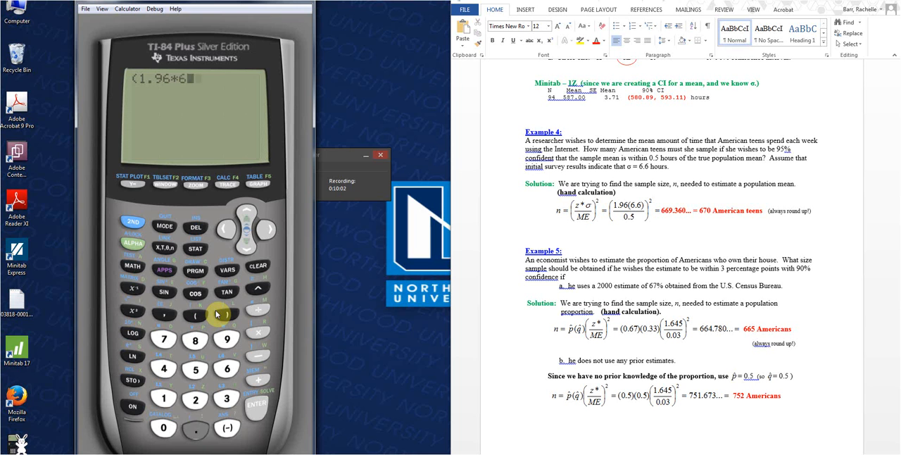
{"action": "type", "text": ".6/0"}
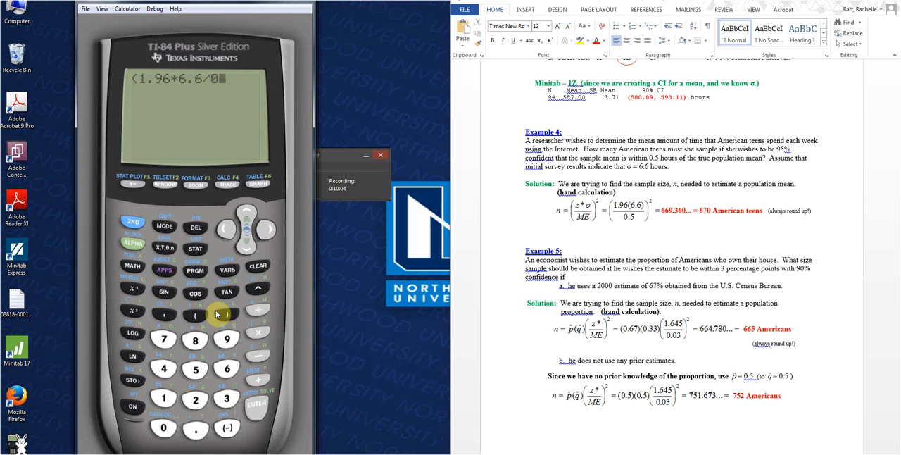
{"action": "type", "text": ".5)"}
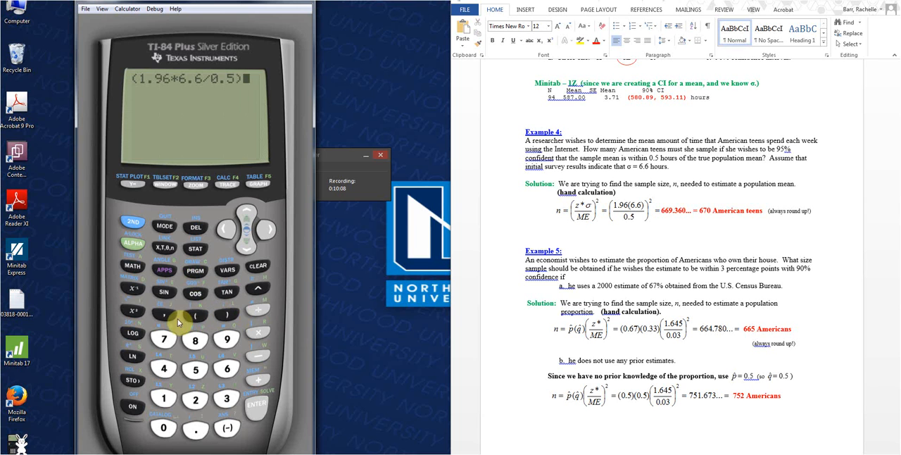
{"action": "left_click", "coordinate": [133, 311]}
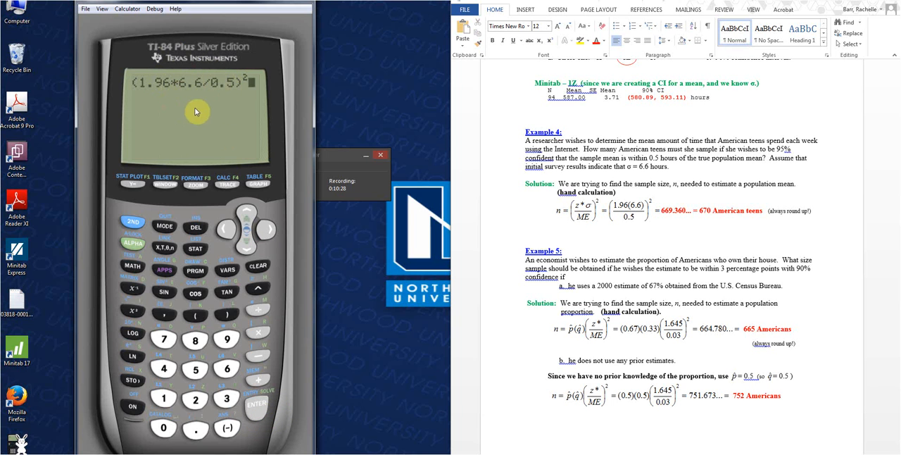
{"action": "left_click", "coordinate": [258, 413]}
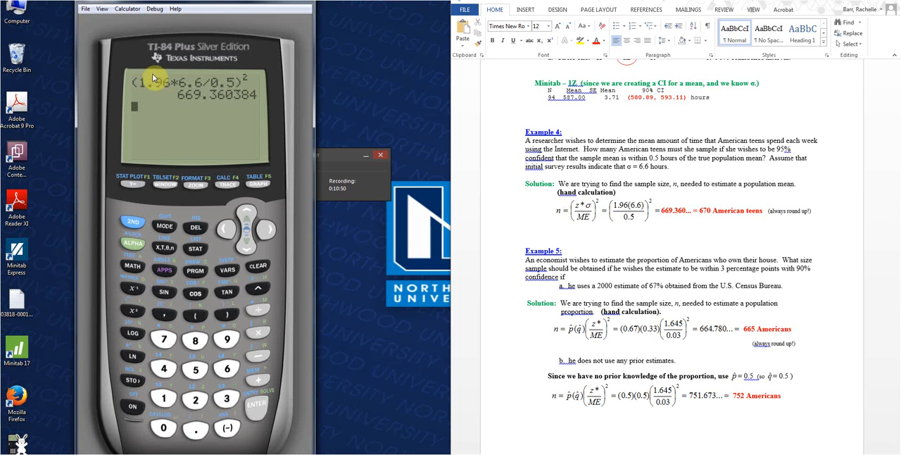
Recall the Example 4 expression on the calculator and insert an extra opening parenthesis at its start
{"action": "left_click", "coordinate": [127, 222]}
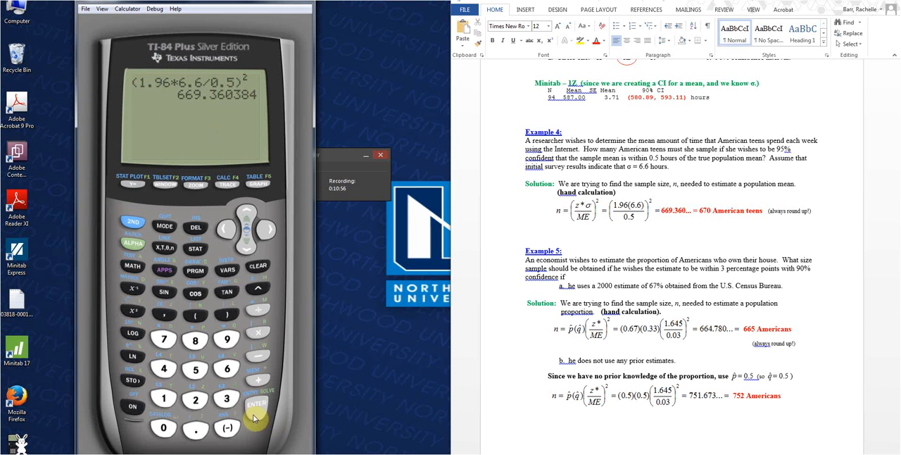
{"action": "left_click", "coordinate": [255, 418]}
{"action": "left_click", "coordinate": [231, 231]}
{"action": "left_click", "coordinate": [231, 235]}
{"action": "left_click", "coordinate": [231, 235]}
{"action": "left_click", "coordinate": [231, 235]}
{"action": "left_click", "coordinate": [231, 236]}
{"action": "left_click", "coordinate": [231, 236]}
{"action": "left_click", "coordinate": [231, 235]}
{"action": "left_click", "coordinate": [231, 235]}
{"action": "left_click", "coordinate": [231, 235]}
{"action": "left_click", "coordinate": [231, 235]}
{"action": "left_click", "coordinate": [231, 235]}
{"action": "left_click", "coordinate": [231, 235]}
{"action": "left_click", "coordinate": [132, 222]}
{"action": "left_click", "coordinate": [191, 227]}
{"action": "left_click", "coordinate": [195, 316]}
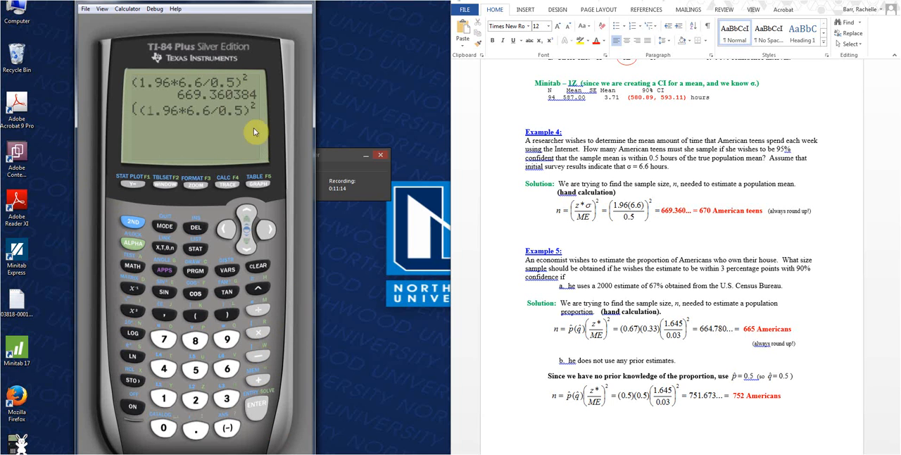
Insert a closing parenthesis after 6.6 in the recalled expression to group the numerator, and evaluate it again
{"action": "left_click", "coordinate": [268, 239]}
{"action": "left_click", "coordinate": [270, 236]}
{"action": "left_click", "coordinate": [269, 237]}
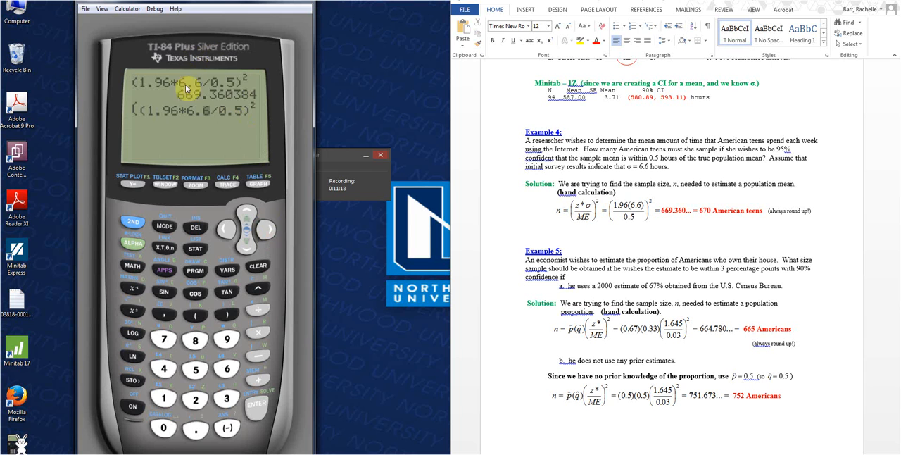
{"action": "left_click", "coordinate": [133, 222]}
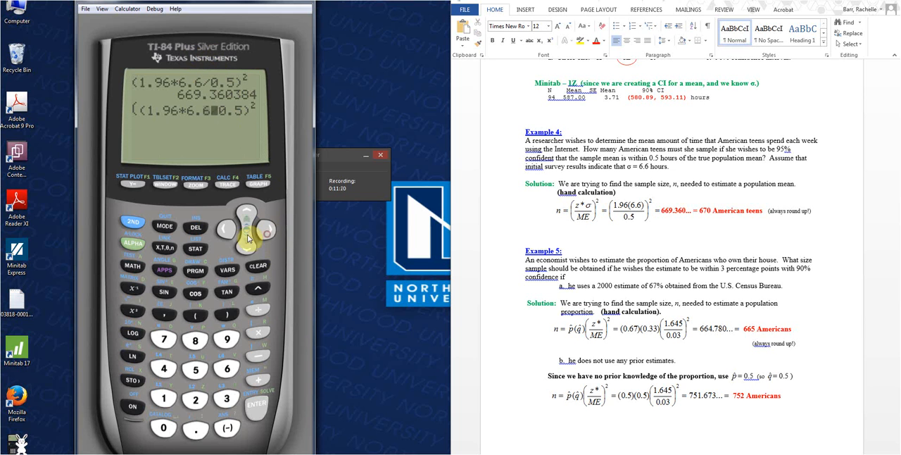
{"action": "left_click", "coordinate": [195, 228]}
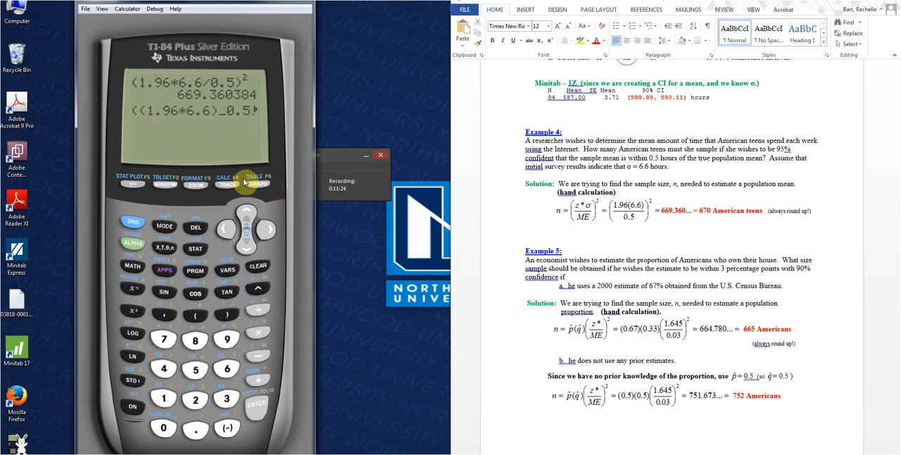
{"action": "left_click", "coordinate": [268, 229]}
{"action": "left_click", "coordinate": [267, 229]}
{"action": "left_click", "coordinate": [267, 229]}
{"action": "left_click", "coordinate": [268, 229]}
{"action": "left_click", "coordinate": [248, 407]}
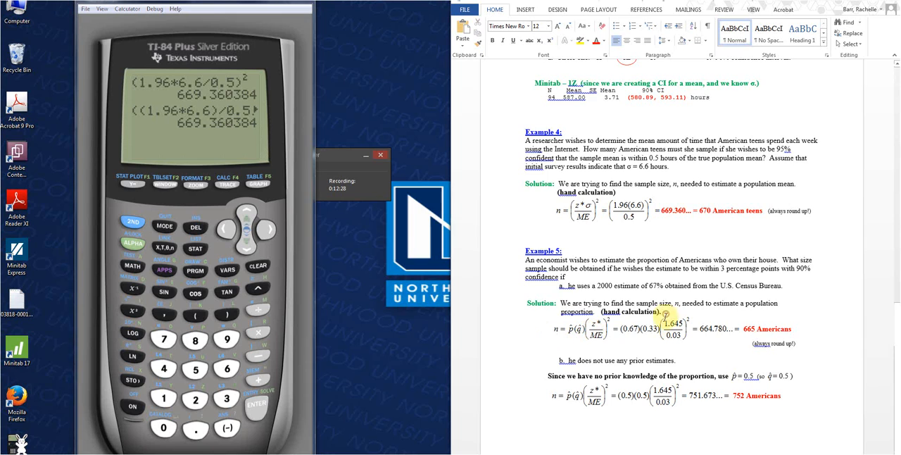
Consult the proportion sample size formula and 90% z* value in the document, and start the Example 5a calculation with .67*.33 on a cleared calculator screen
{"action": "scroll", "coordinate": [669, 331], "scroll_direction": "up", "scroll_amount": 8}
{"action": "scroll", "coordinate": [894, 282], "scroll_direction": "up", "scroll_amount": 10}
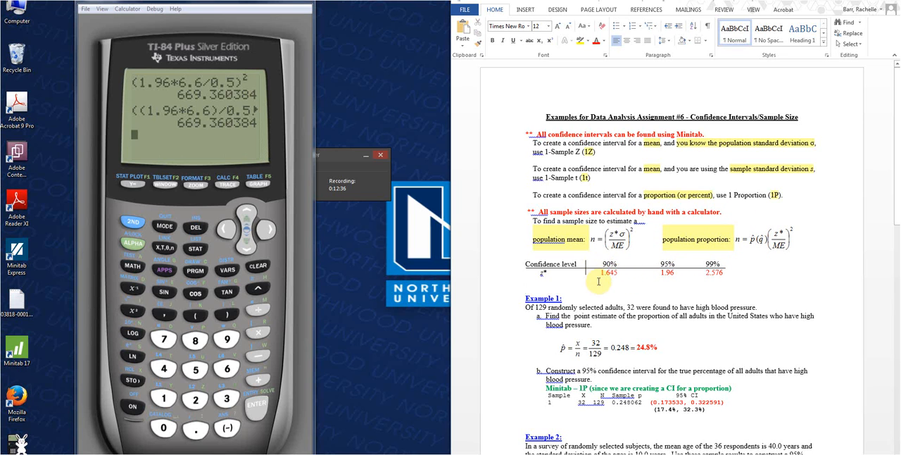
{"action": "left_click_drag", "start_coordinate": [897, 160], "coordinate": [890, 449]}
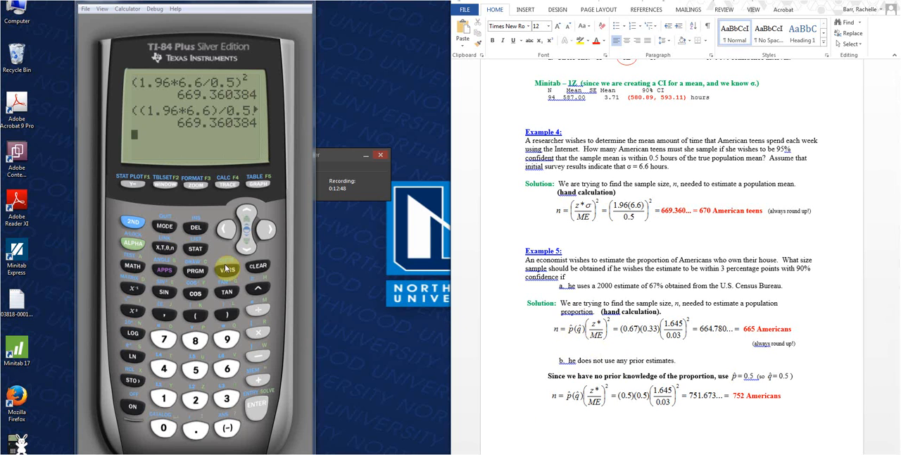
{"action": "left_click", "coordinate": [254, 267]}
{"action": "type", "text": ".67*"}
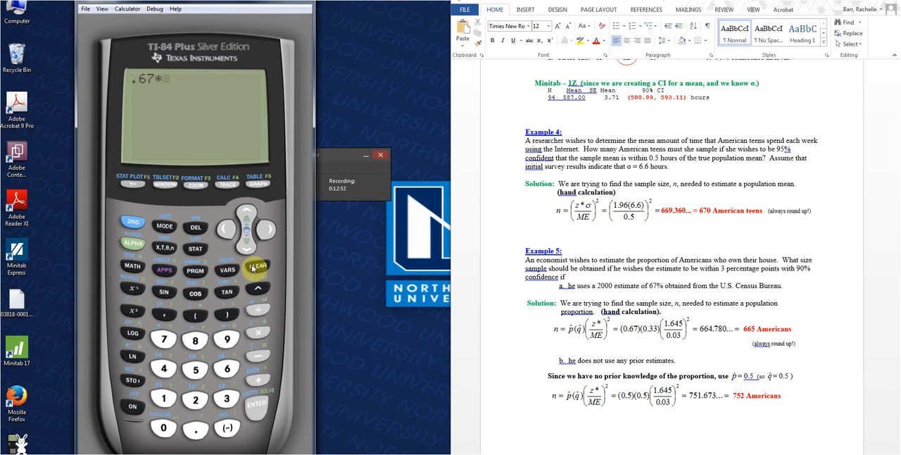
{"action": "type", "text": ".33"}
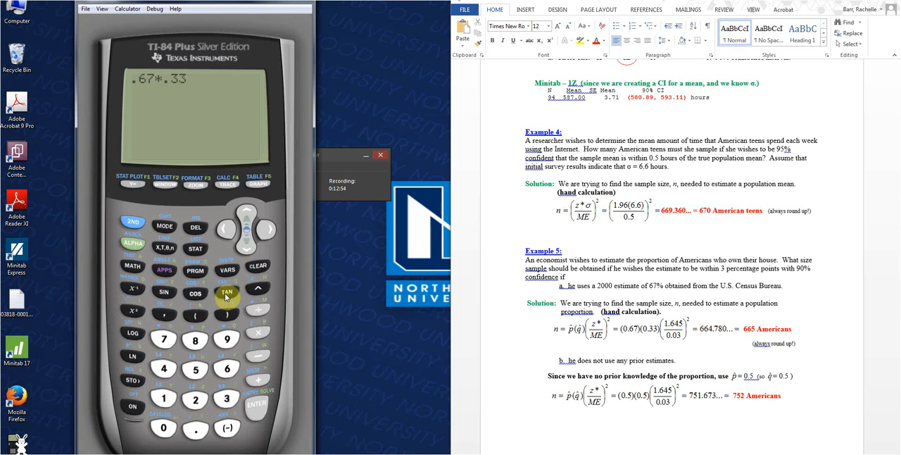
Complete the Example 5a expression with the squared factor (1.645/.03)² and evaluate it
{"action": "left_click", "coordinate": [196, 315]}
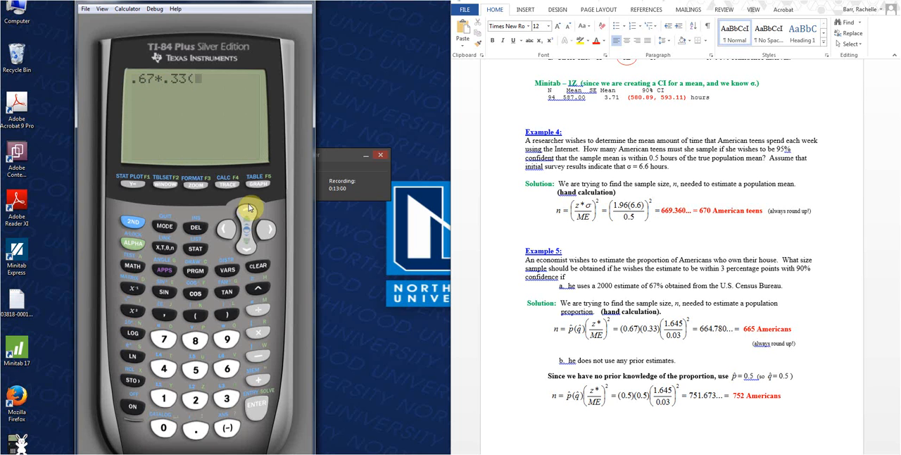
{"action": "type", "text": "1.645"}
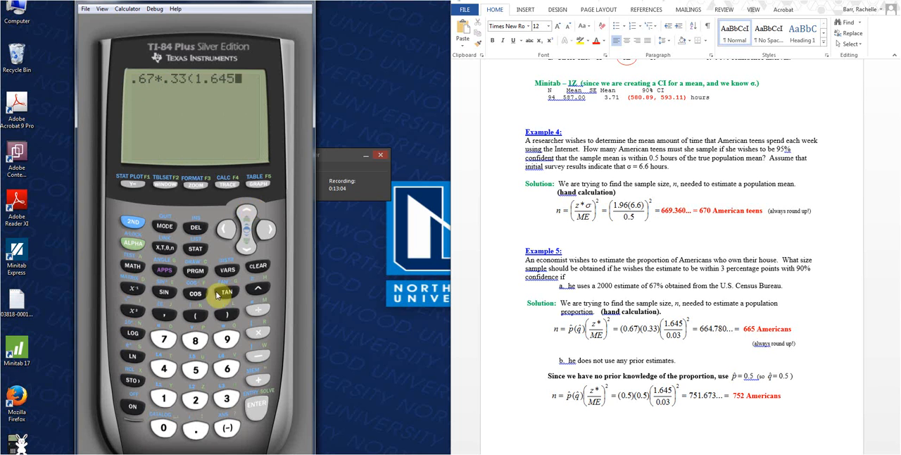
{"action": "left_click", "coordinate": [258, 310]}
{"action": "type", "text": ".03"}
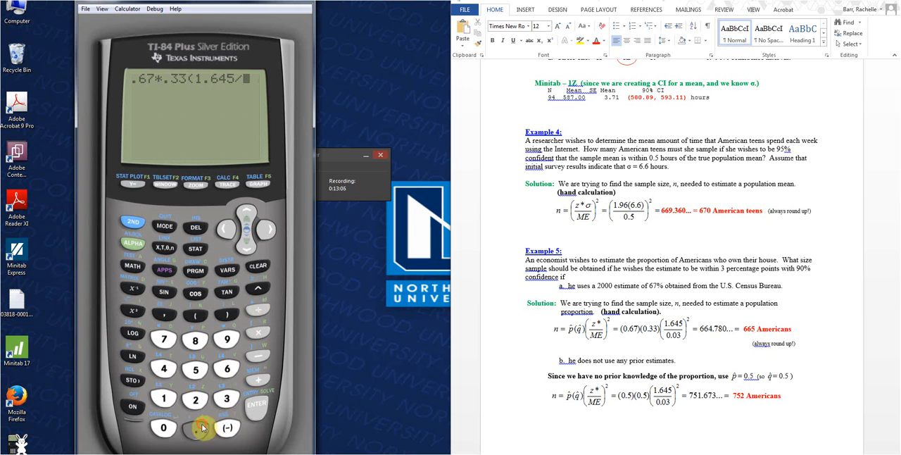
{"action": "type", "text": ")²"}
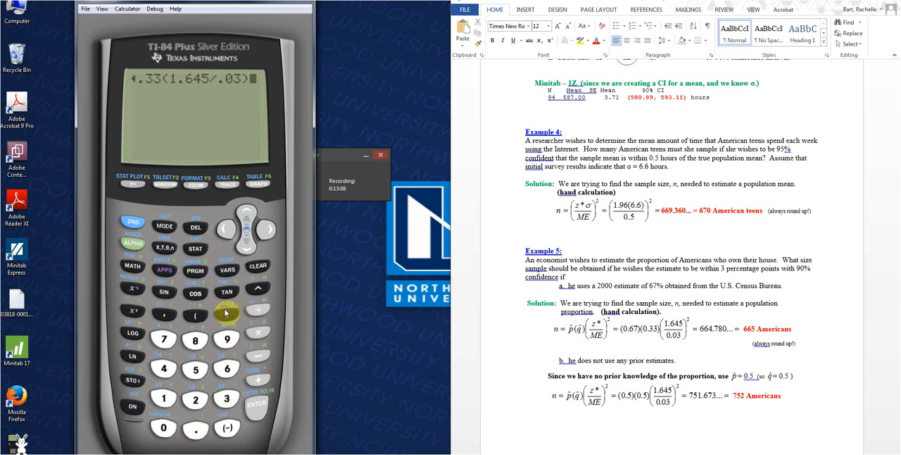
{"action": "left_click", "coordinate": [259, 411]}
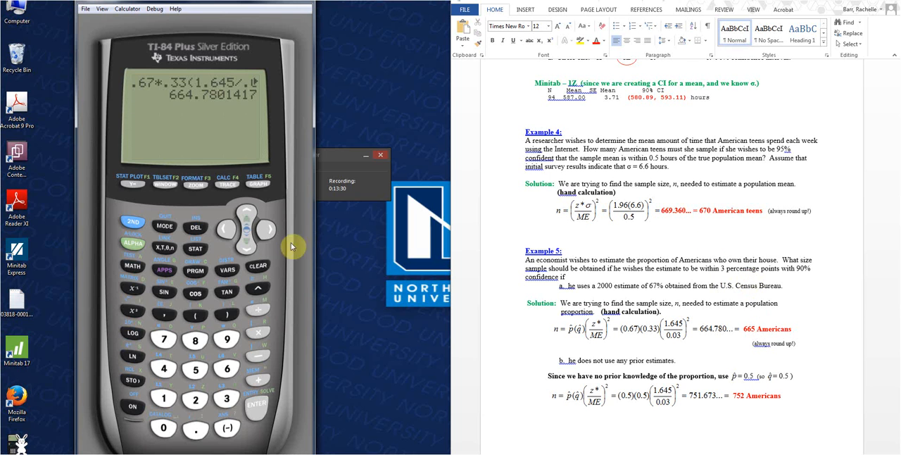
Recall the Example 5a expression on a cleared calculator screen, replace both .67 and .33 with .50 for part b, and evaluate it
{"action": "left_click", "coordinate": [260, 267]}
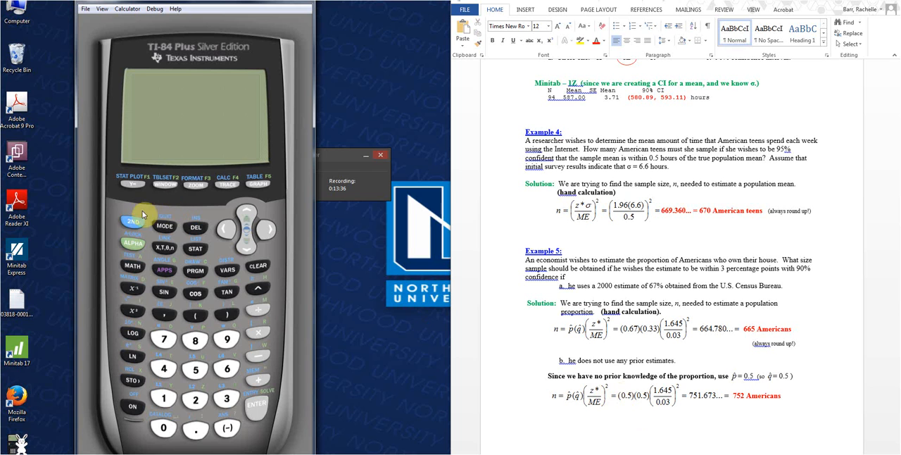
{"action": "left_click", "coordinate": [257, 398]}
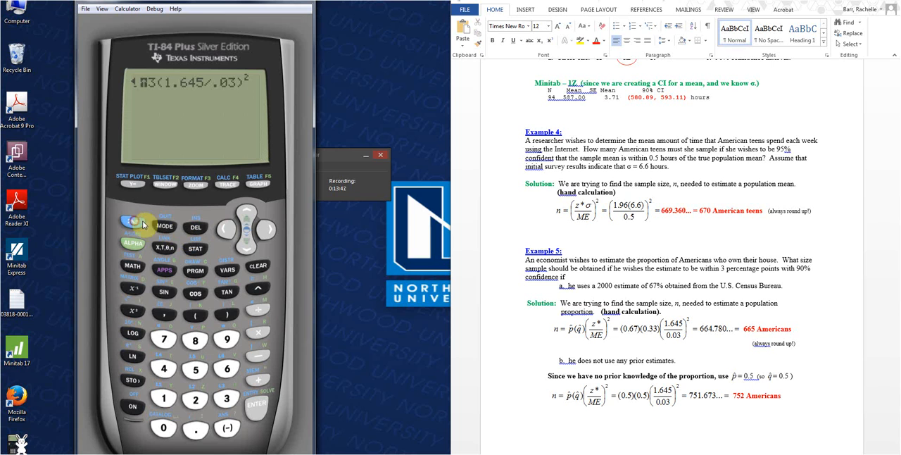
{"action": "left_click", "coordinate": [224, 231]}
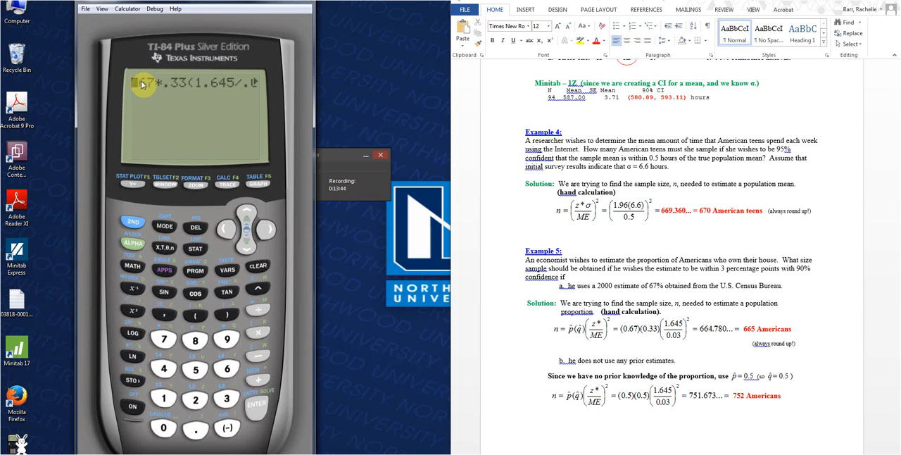
{"action": "left_click", "coordinate": [268, 230]}
{"action": "type", "text": "50"}
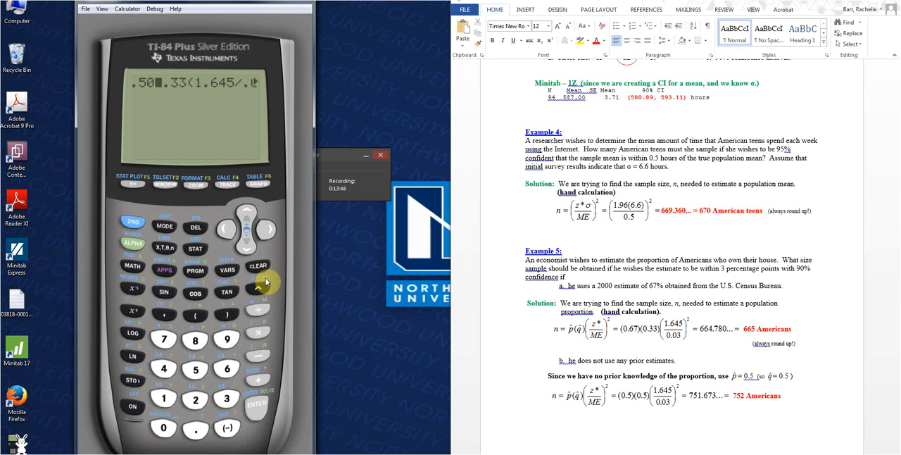
{"action": "key", "text": "Right"}
{"action": "key", "text": "Right"}
{"action": "type", "text": "50"}
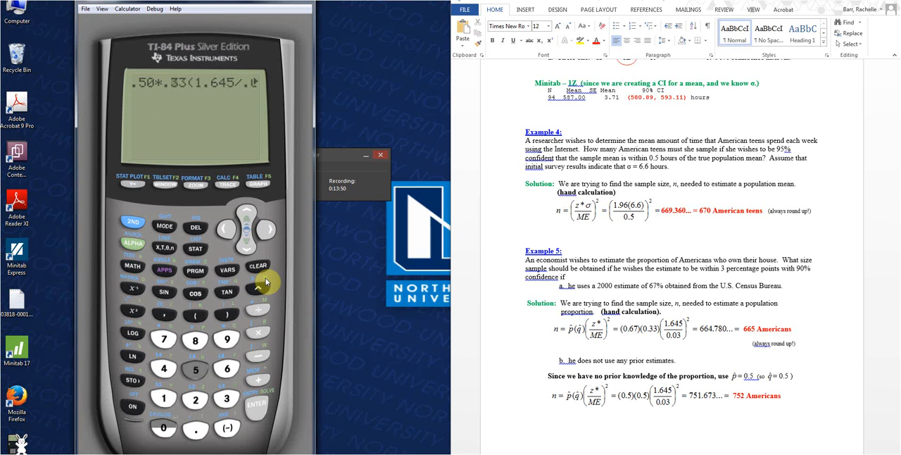
{"action": "left_click", "coordinate": [259, 407]}
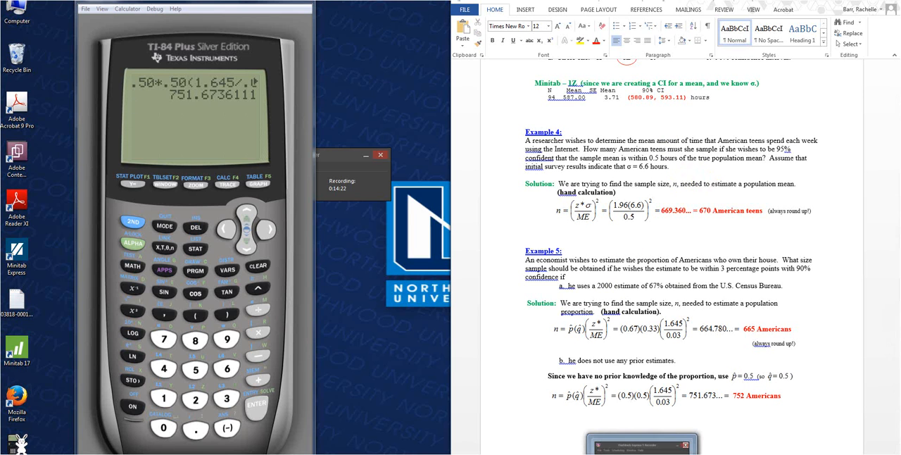
{"action": "left_click", "coordinate": [643, 443]}
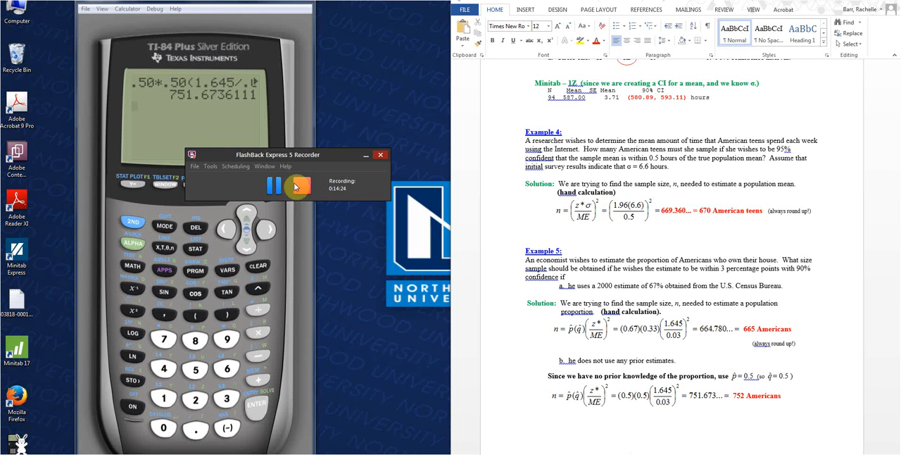